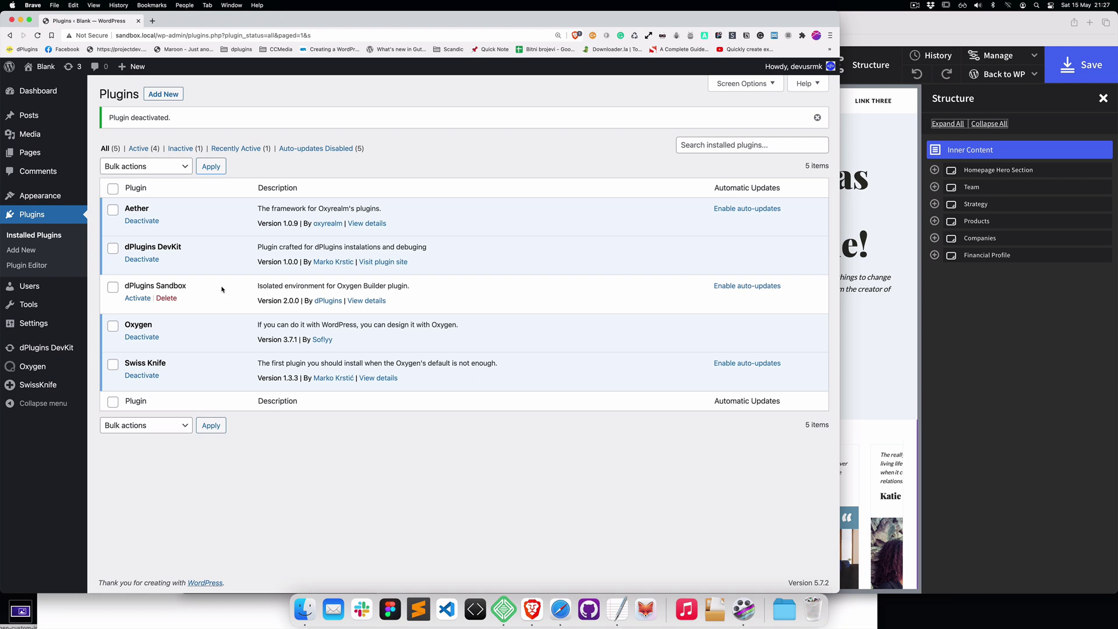
# Highlight the dPlugins Sandbox plugin name and switch between the builder and Plugins windows
pyautogui.moveTo(197, 289); pyautogui.dragTo(127, 286)
pyautogui.click(298, 486)
pyautogui.click(973, 365)
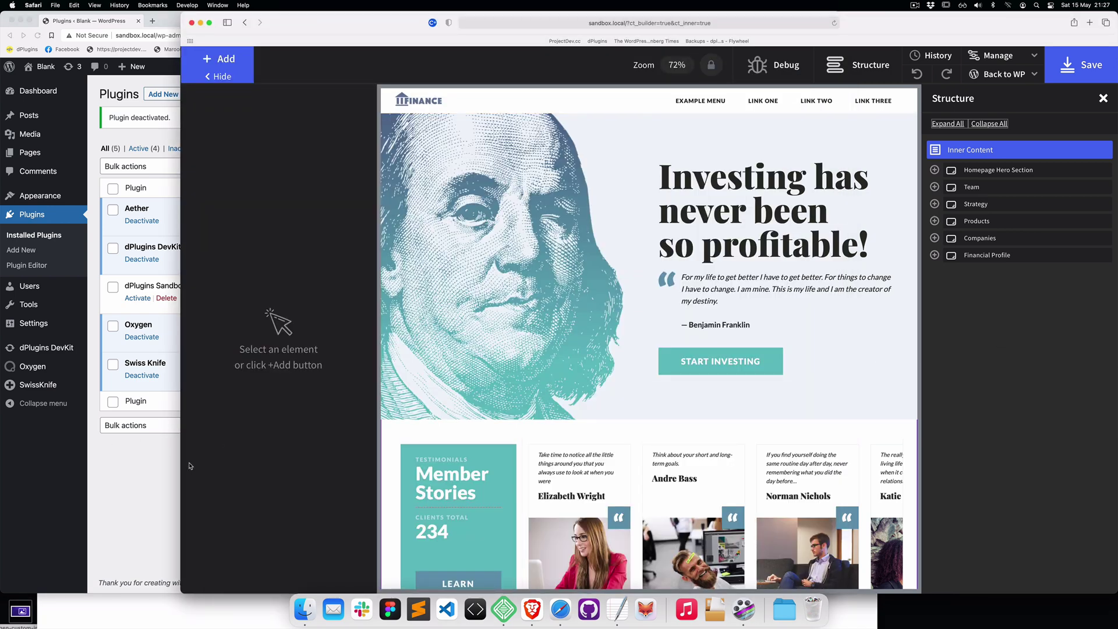
pyautogui.click(157, 507)
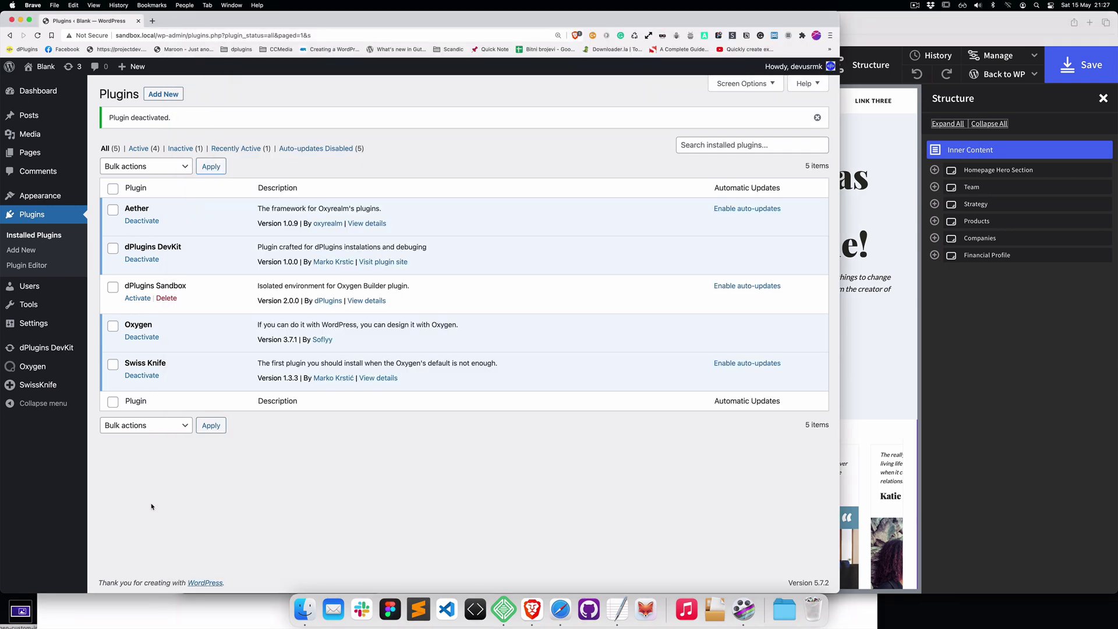
# Activate dPlugins Sandbox and add a new session on the Oxygen > Sandbox page
pyautogui.click(137, 298)
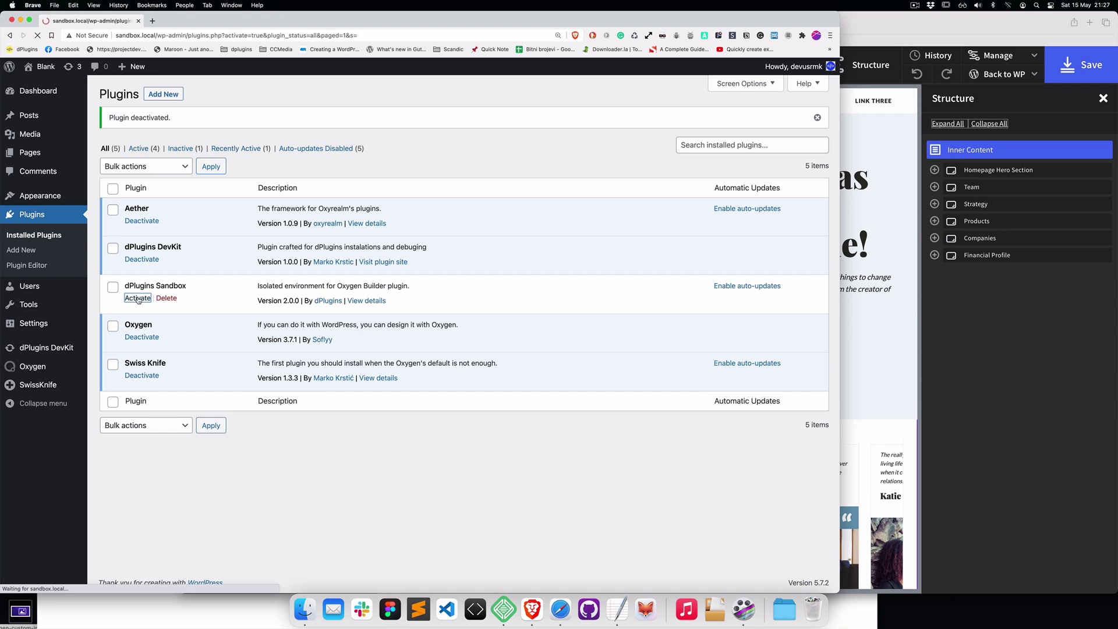
pyautogui.moveTo(32, 367)
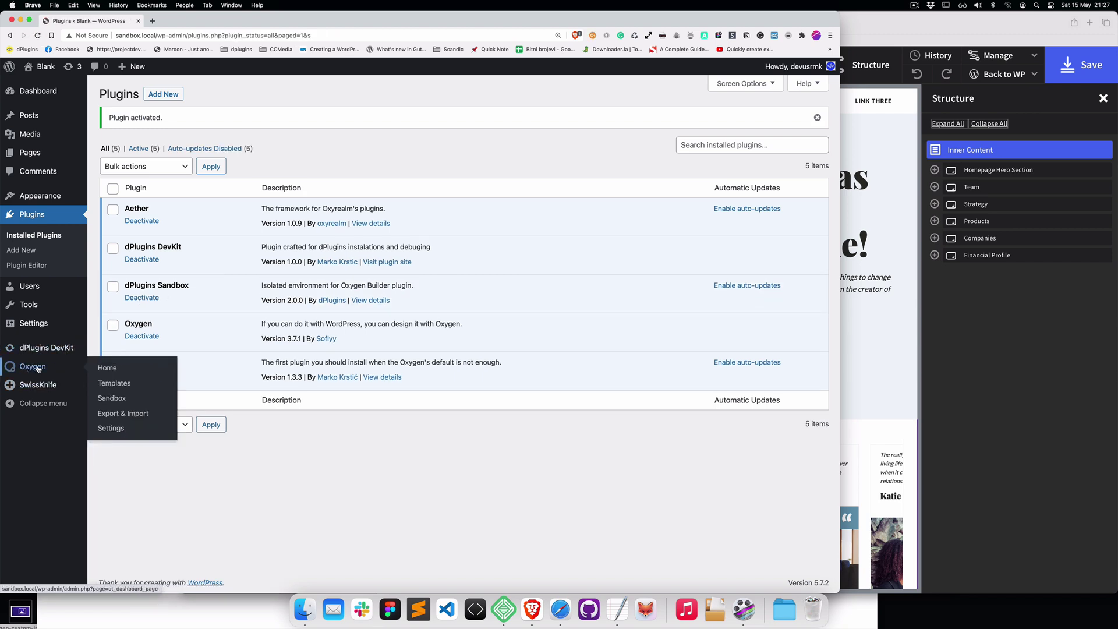
pyautogui.click(113, 401)
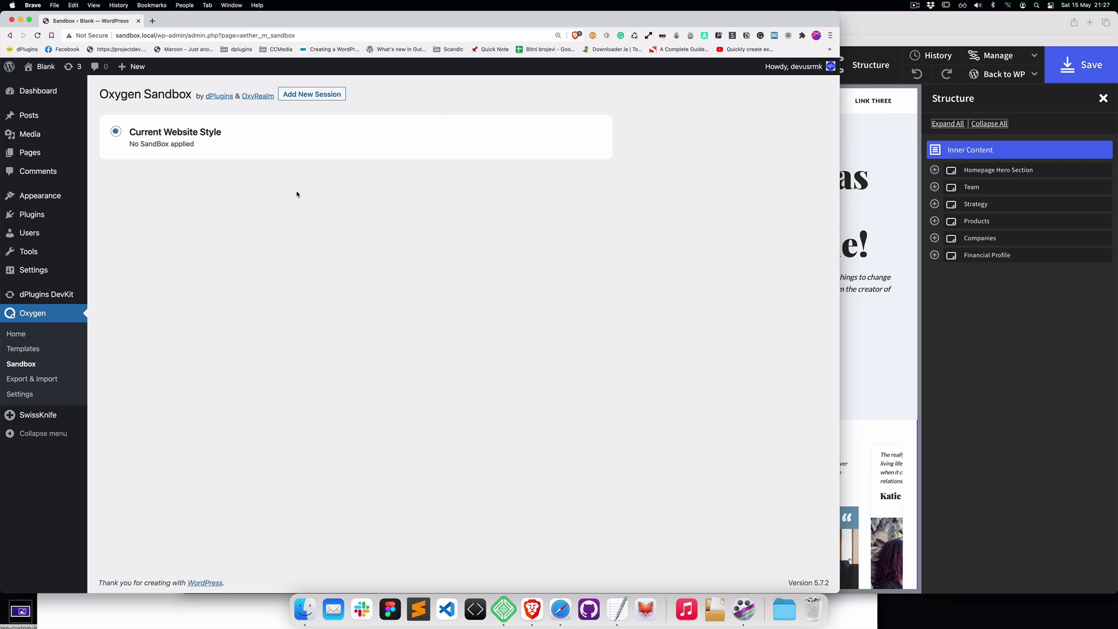
pyautogui.click(318, 96)
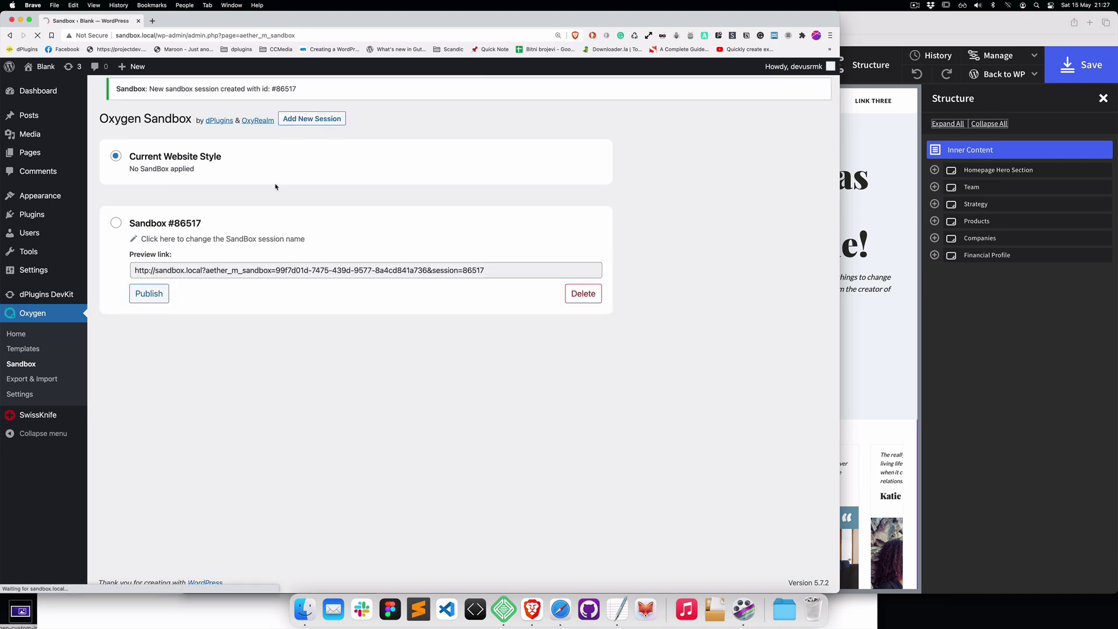
# Rename the new session to 'sandbox 1' and make it the active session
pyautogui.click(196, 237)
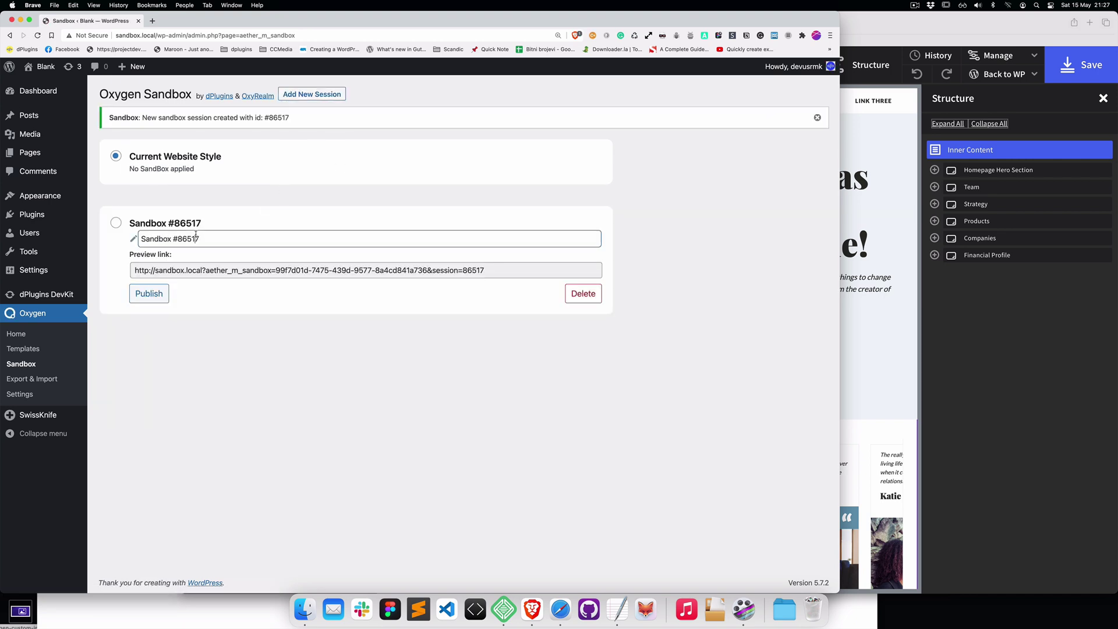
pyautogui.tripleClick(233, 239)
pyautogui.write('sandbo')
pyautogui.write('b')
pyautogui.press('Return')
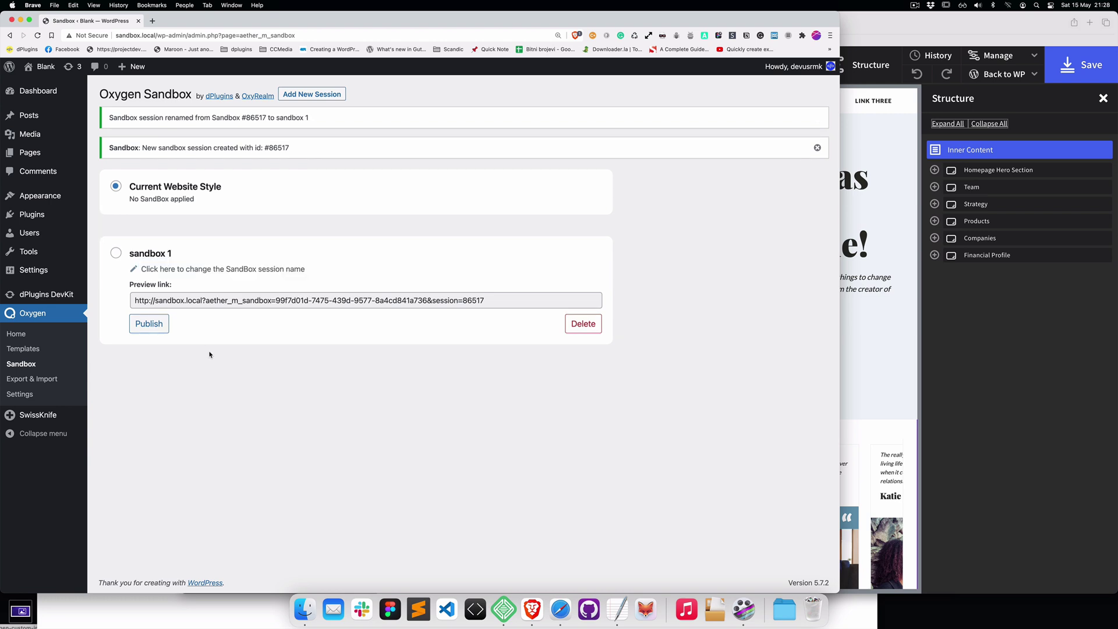
pyautogui.click(117, 253)
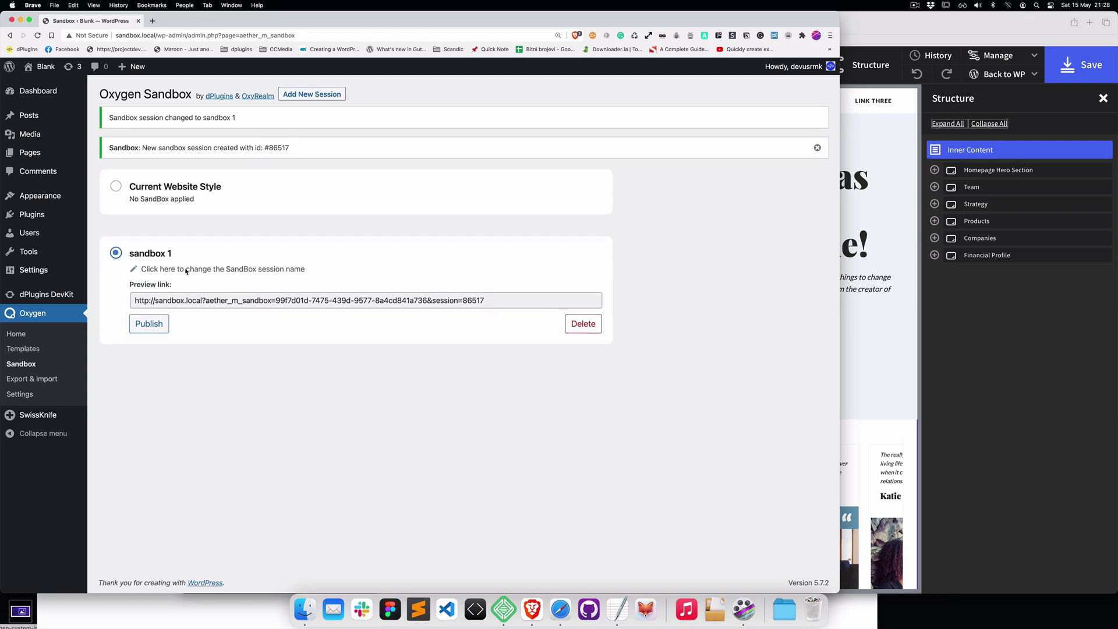
# Reload the Oxygen builder with sandbox 1 active and save the design into the sandbox
pyautogui.click(1063, 332)
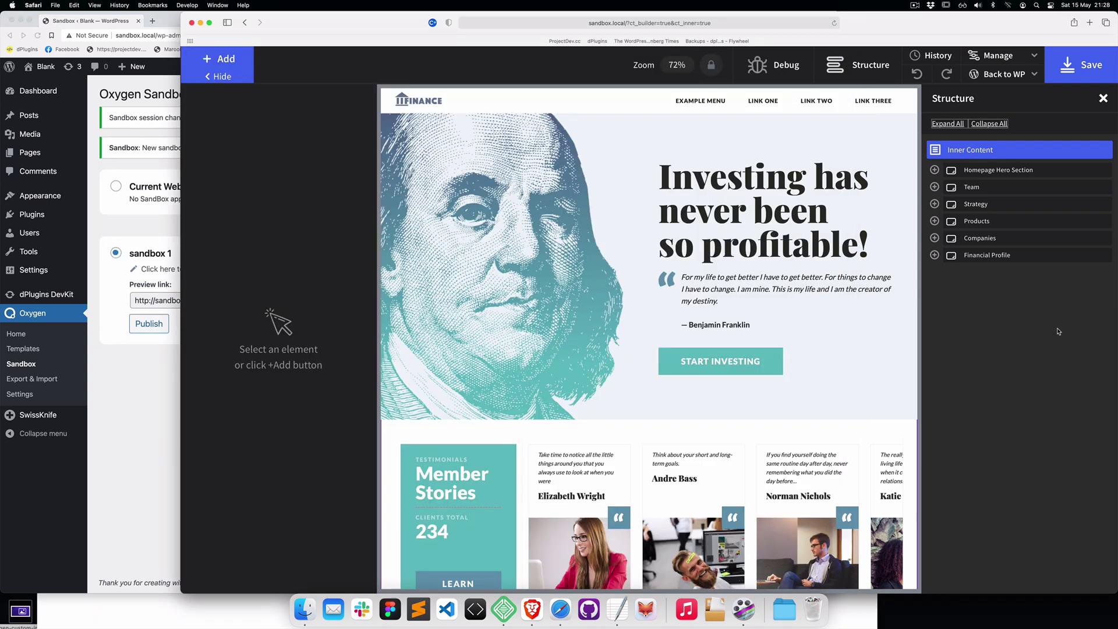
pyautogui.click(835, 24)
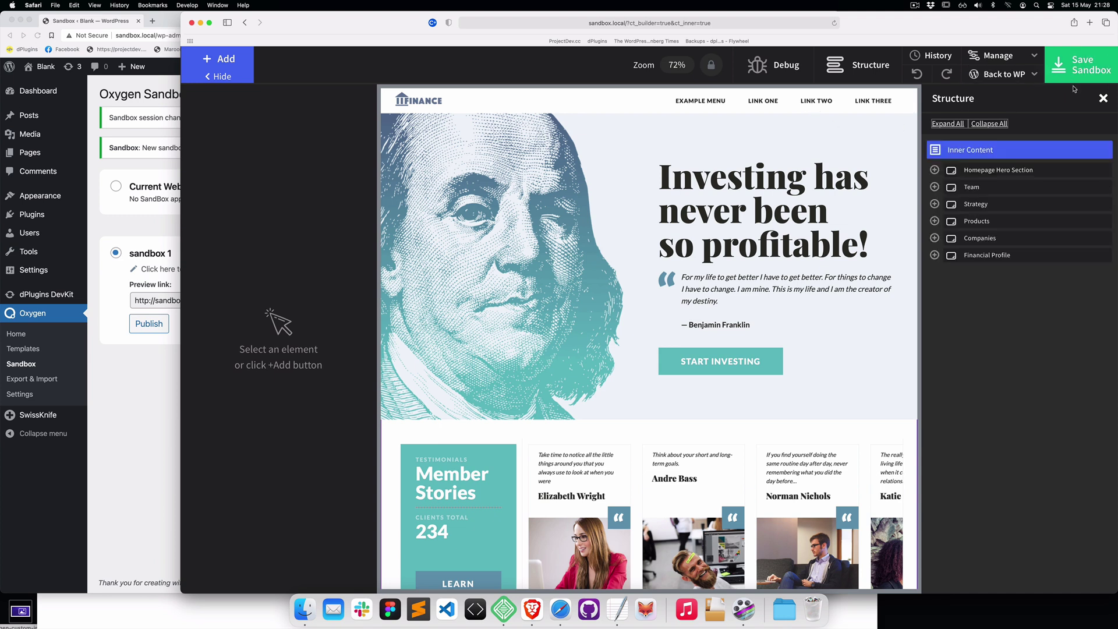
pyautogui.click(158, 260)
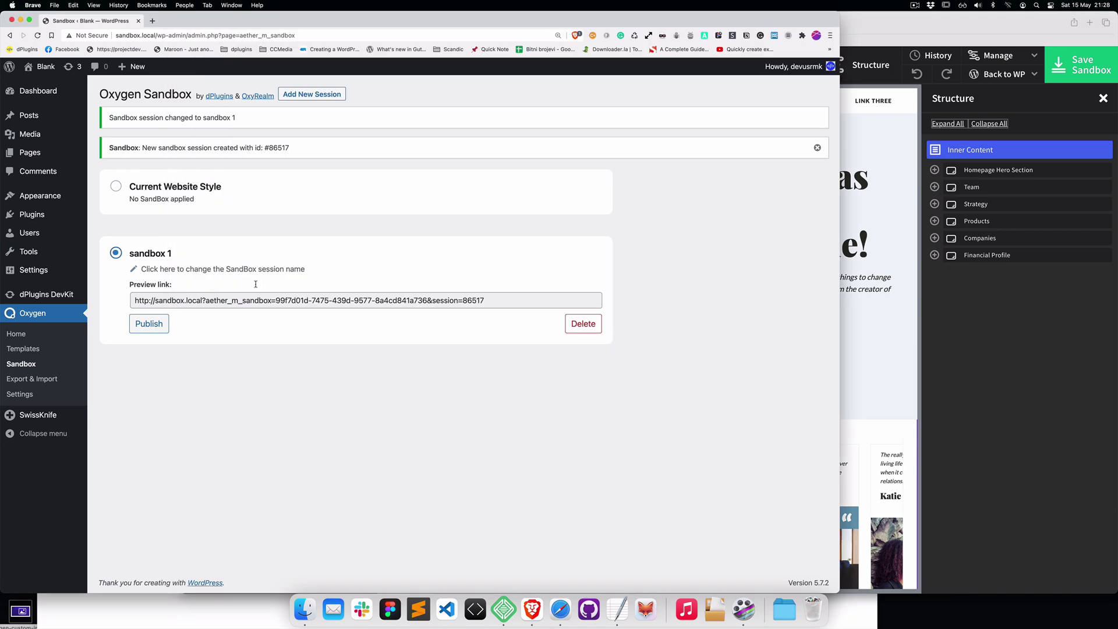
pyautogui.click(1001, 322)
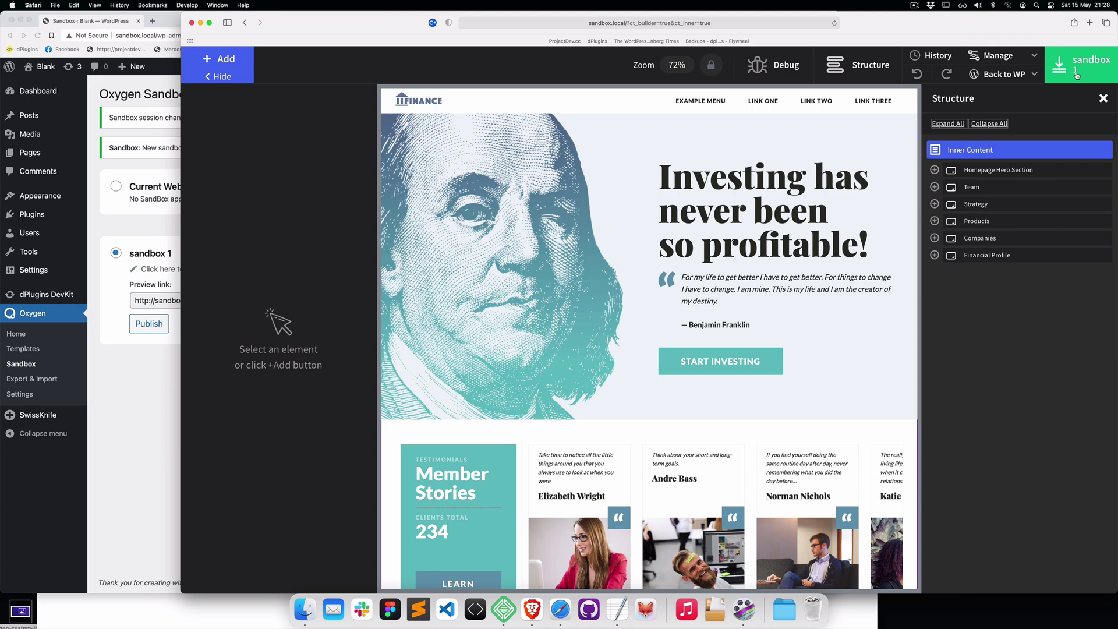
pyautogui.click(1077, 74)
pyautogui.click(107, 368)
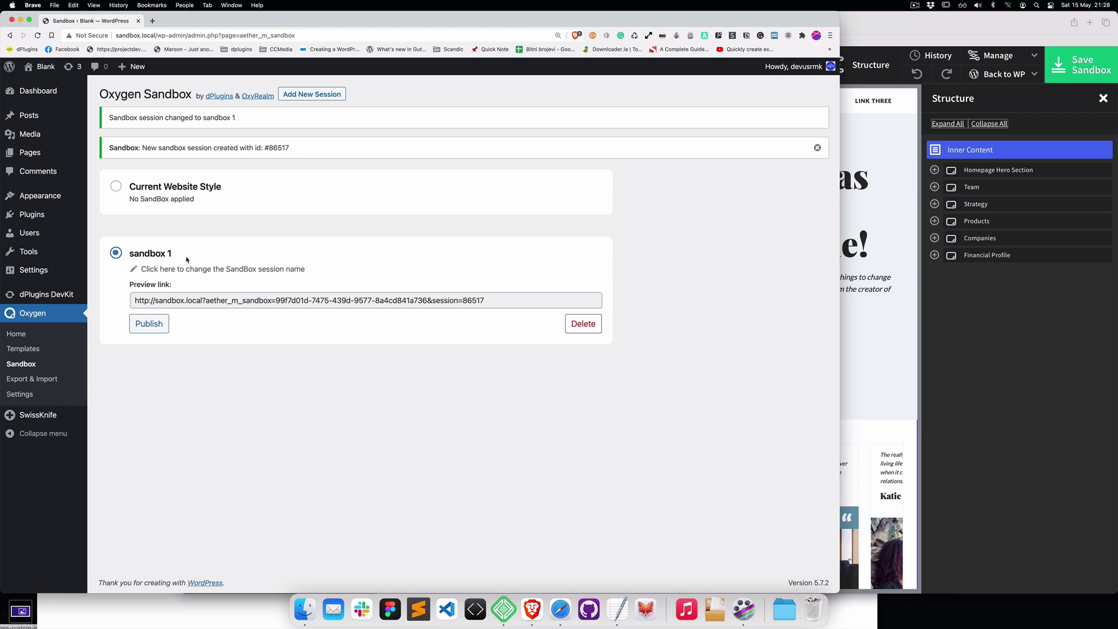
# Duplicate the Homepage Hero Section from the Structure panel and save it to sandbox 1
pyautogui.click(978, 385)
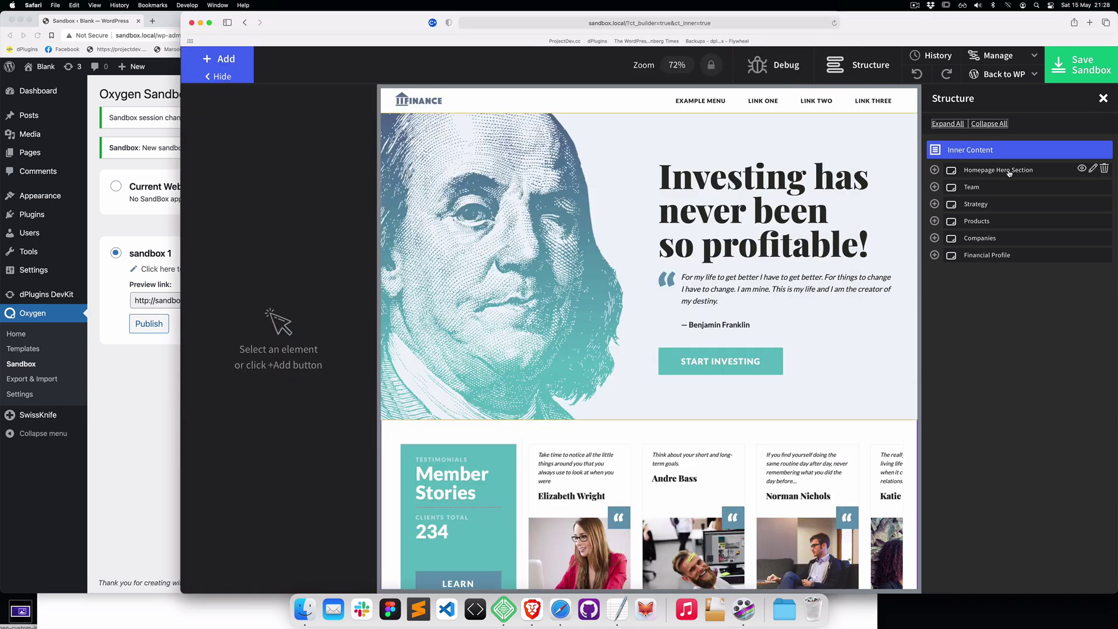
pyautogui.click(962, 169)
pyautogui.rightClick(1083, 173)
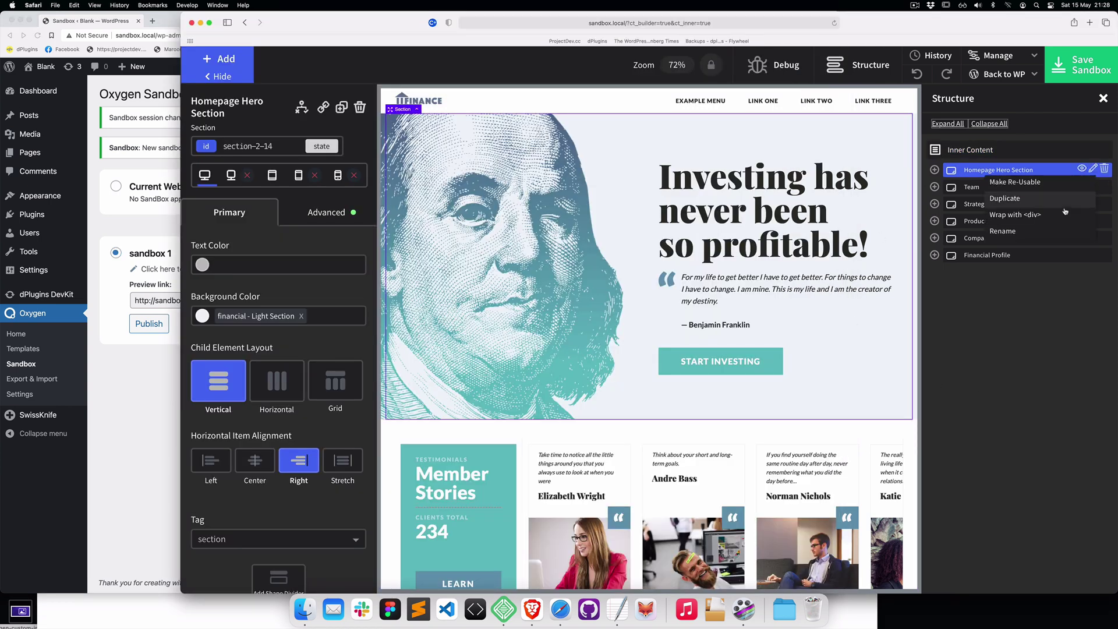
pyautogui.click(1043, 201)
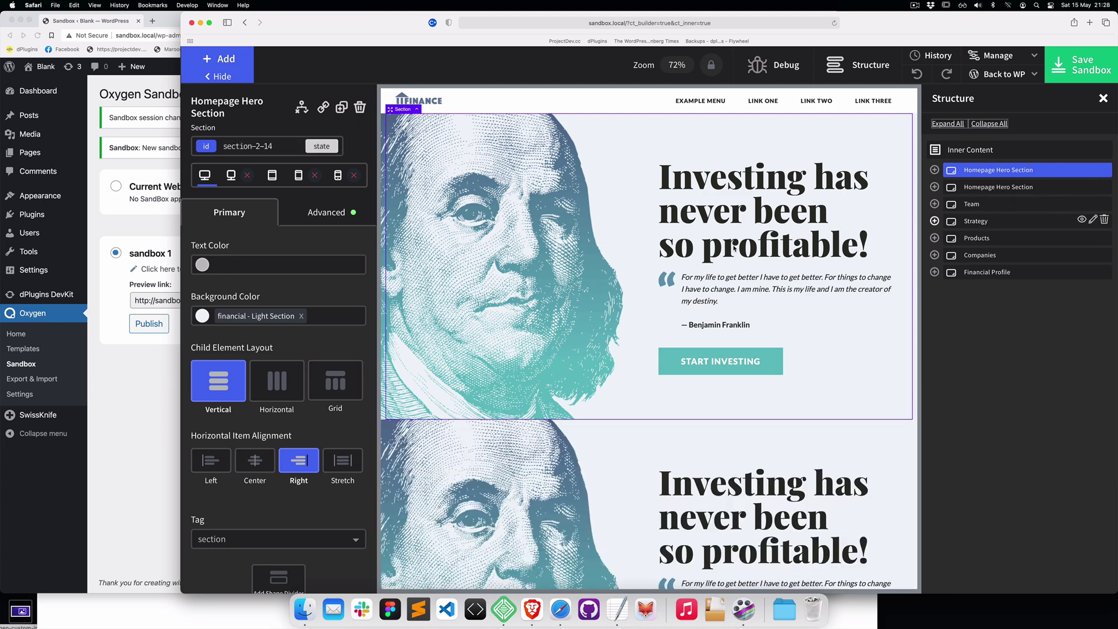
pyautogui.click(1072, 75)
pyautogui.click(114, 401)
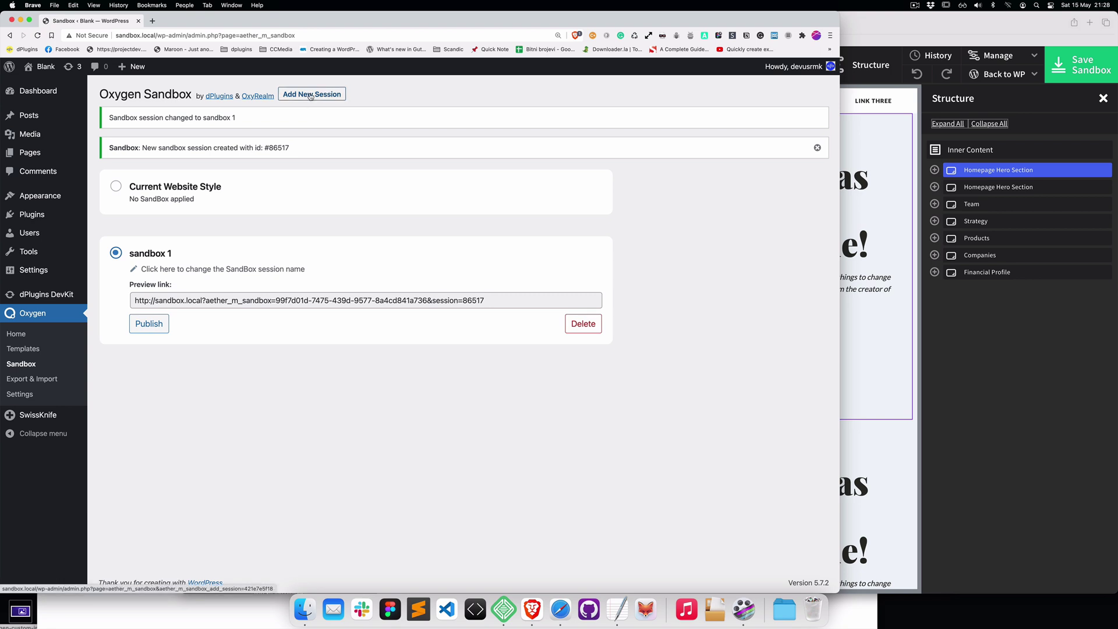
# Add a second session, make it active, rename it 'sandbox 2' and return to the builder
pyautogui.click(310, 97)
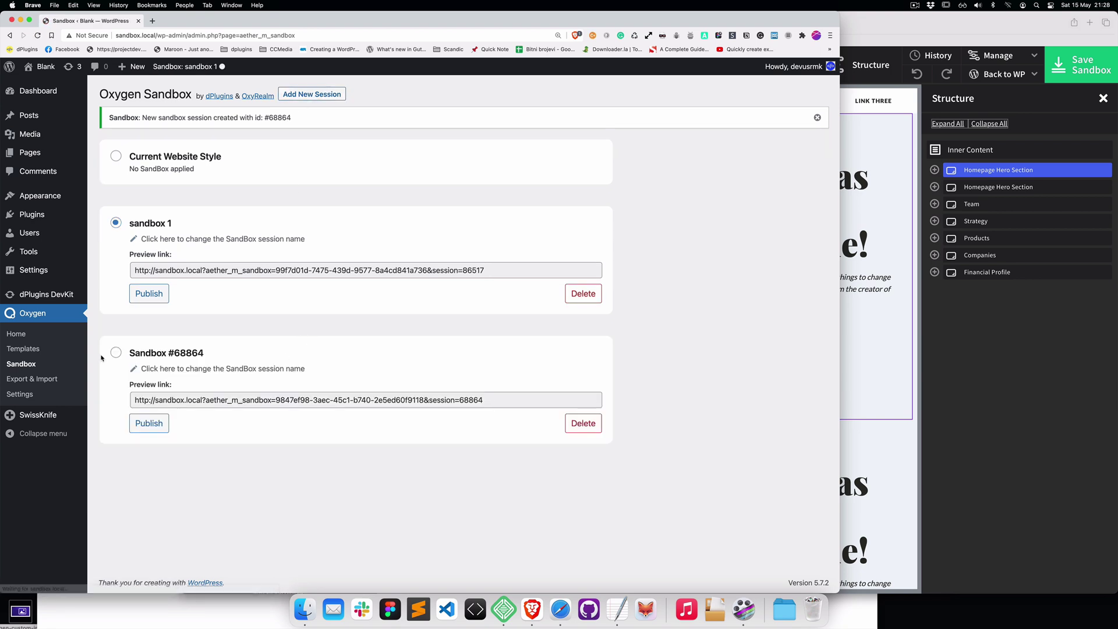
pyautogui.click(115, 352)
pyautogui.click(179, 398)
pyautogui.press('super+a')
pyautogui.write('sandbox 2')
pyautogui.press('Return')
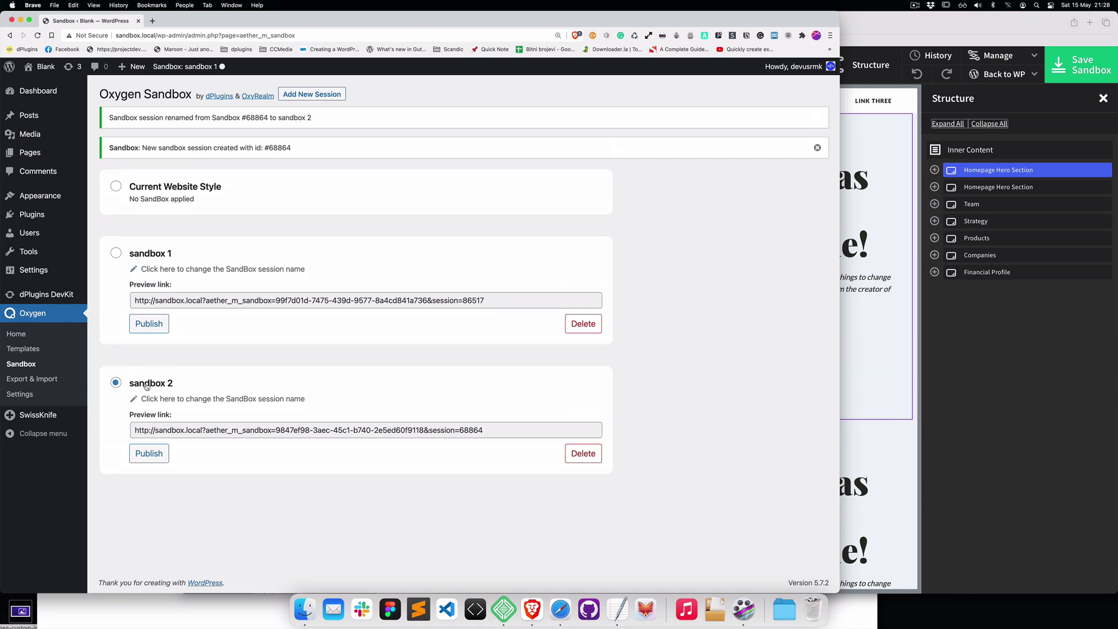
pyautogui.click(978, 387)
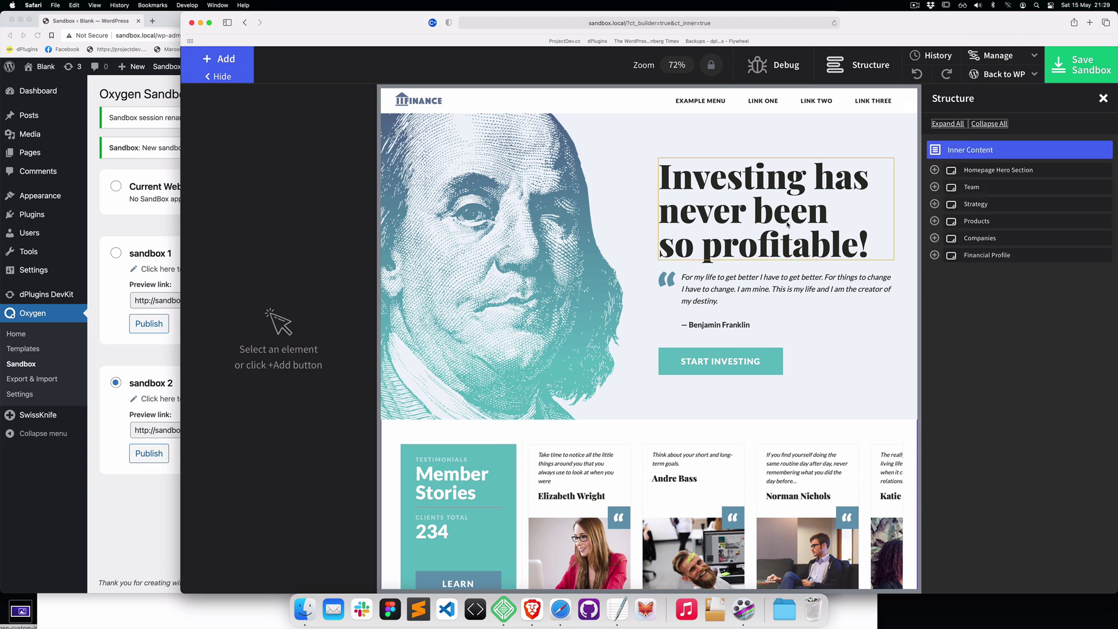
# Delete the Homepage Hero and Team sections and save the changes to sandbox 2
pyautogui.click(1005, 172)
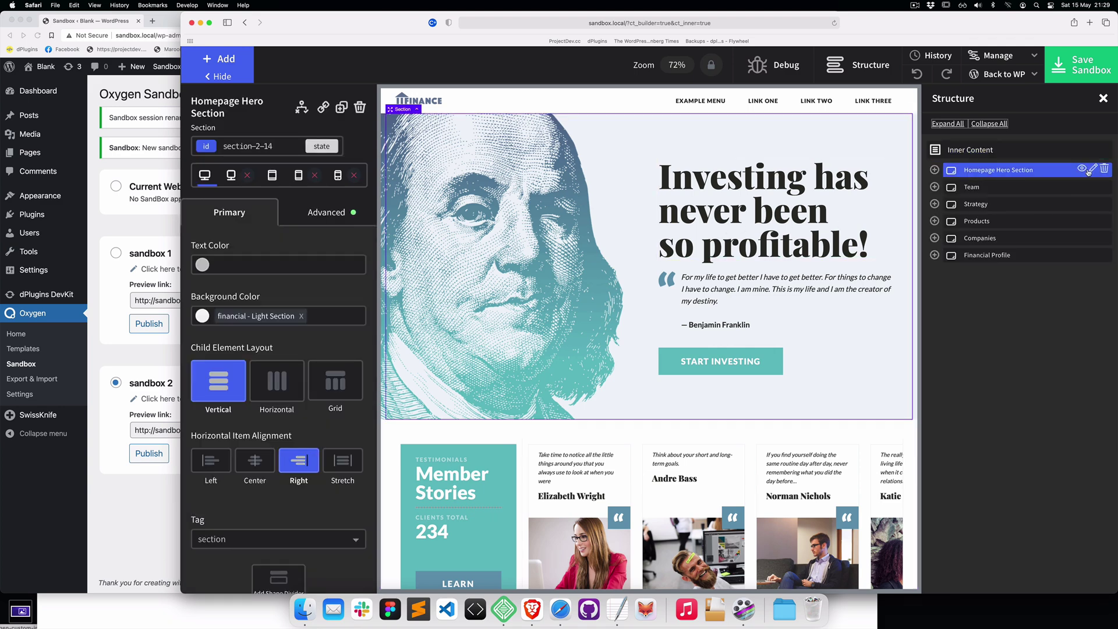
pyautogui.click(1104, 168)
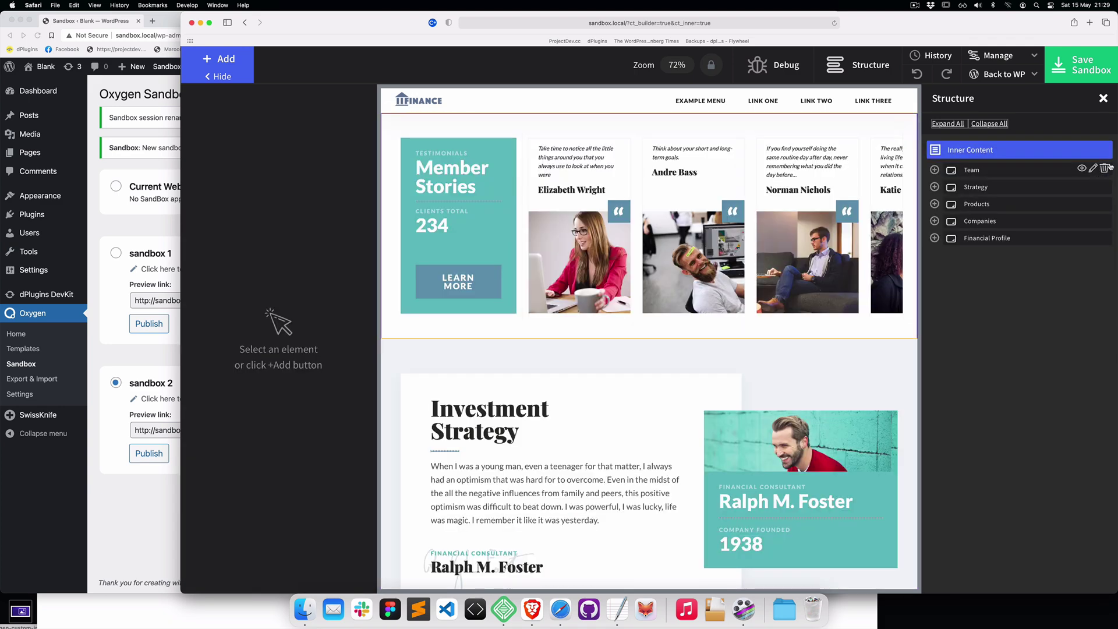
pyautogui.click(1103, 168)
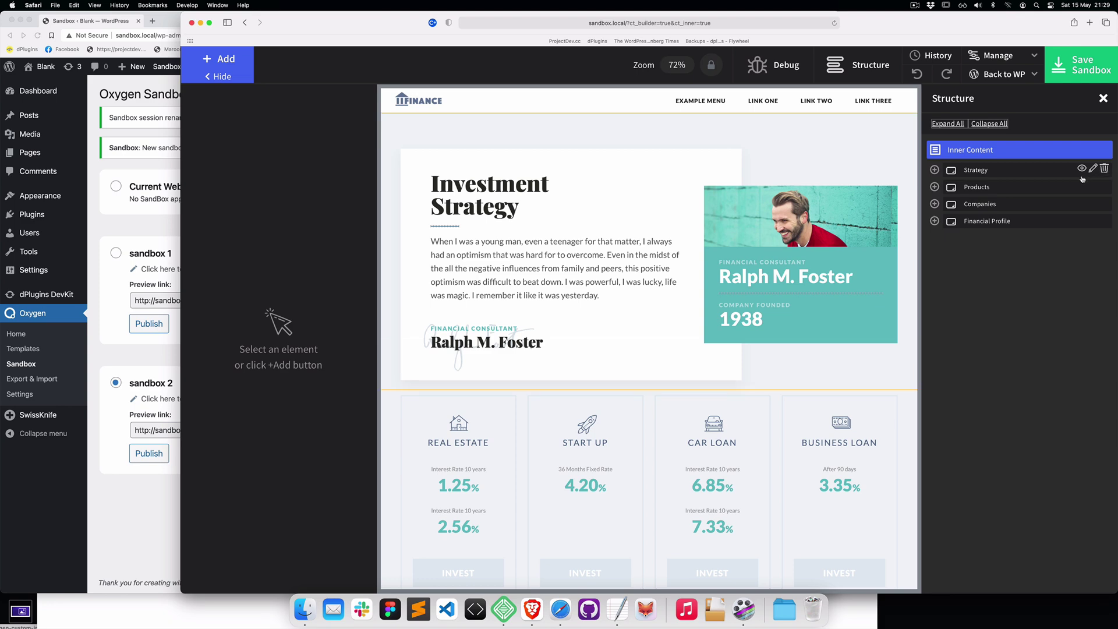
pyautogui.click(1085, 73)
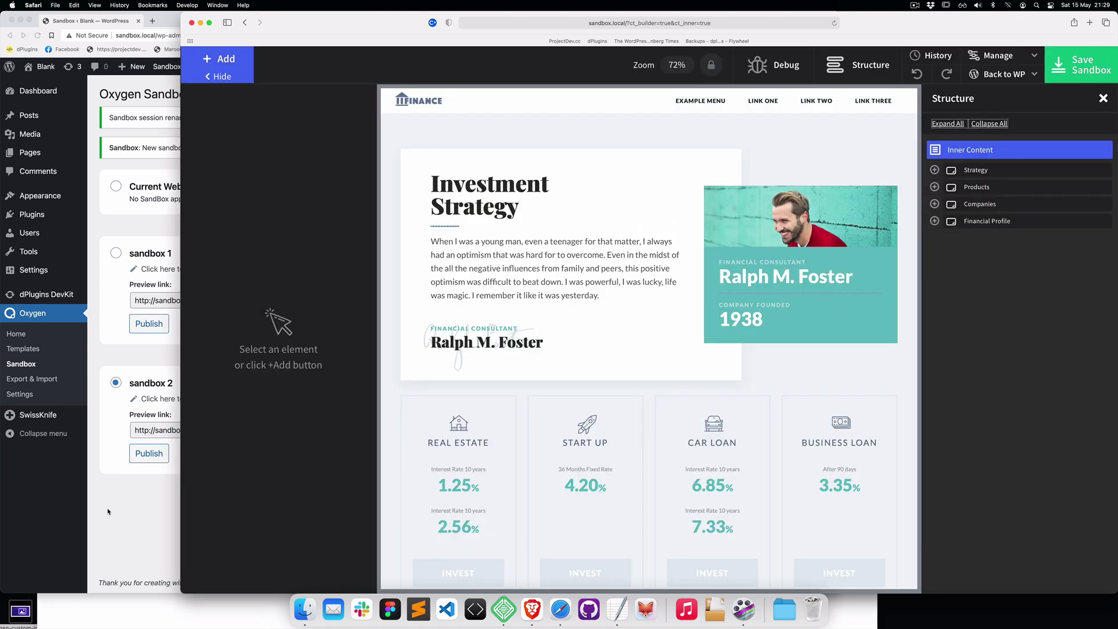
# Switch to sandbox 1 to view its page in the builder, then make sandbox 2 active again
pyautogui.click(104, 514)
pyautogui.click(117, 255)
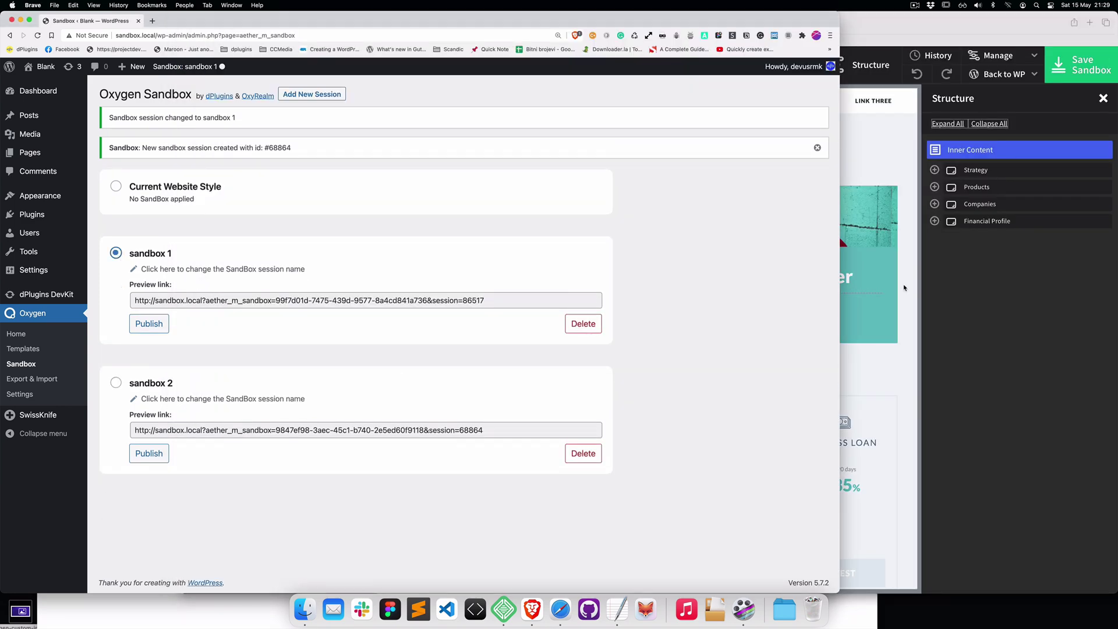
pyautogui.click(982, 294)
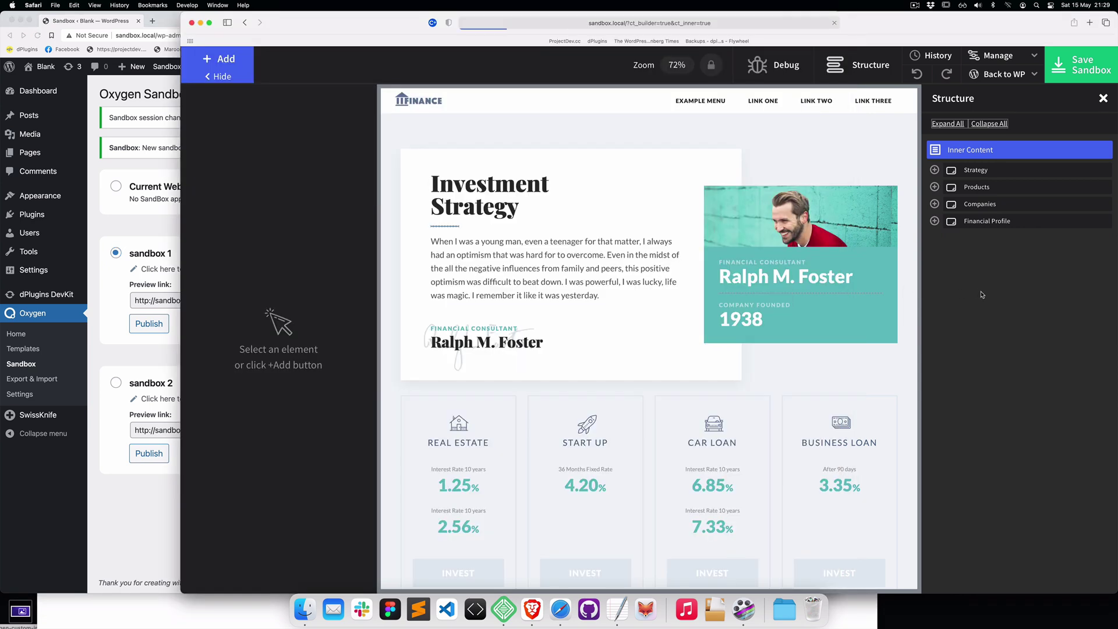
pyautogui.click(60, 463)
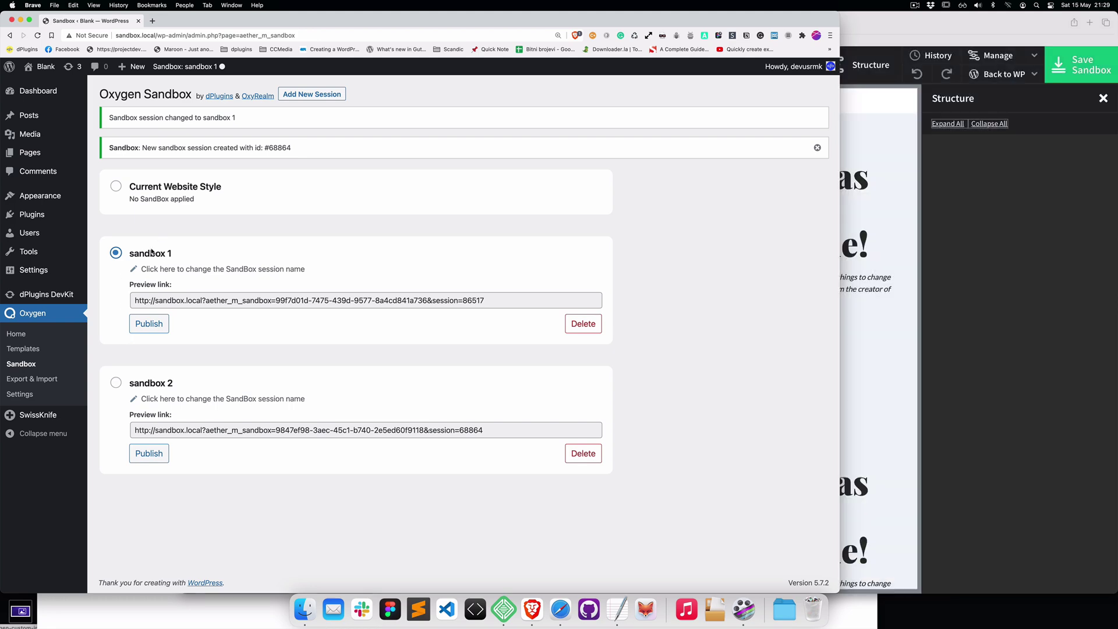
pyautogui.click(976, 344)
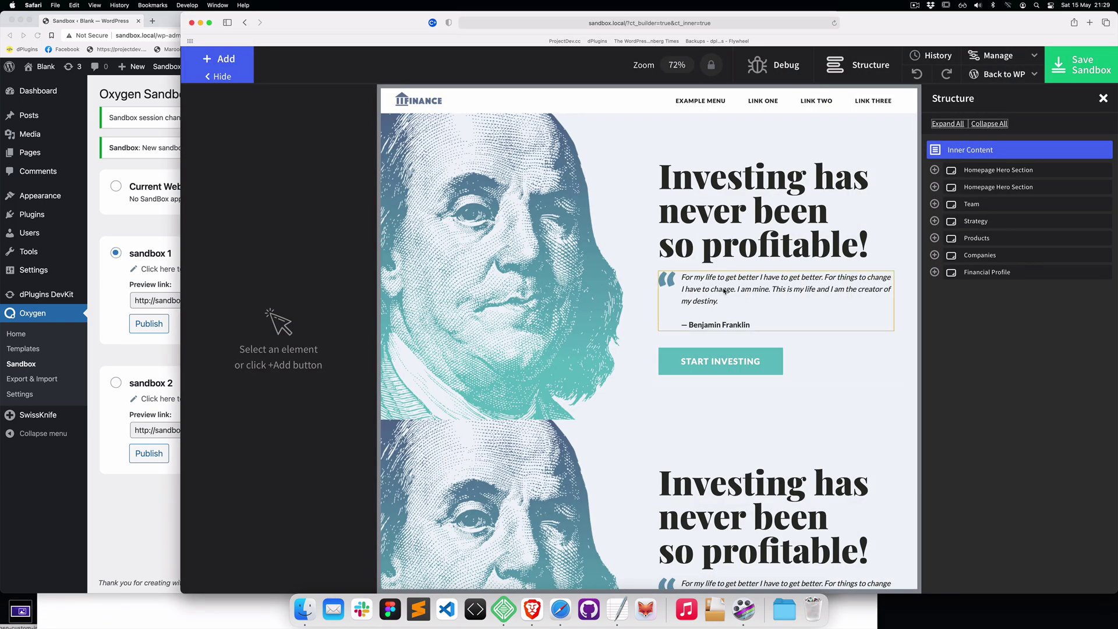
pyautogui.scroll(-5, 724, 287)
pyautogui.scroll(2, 710, 310)
pyautogui.scroll(2, 710, 310)
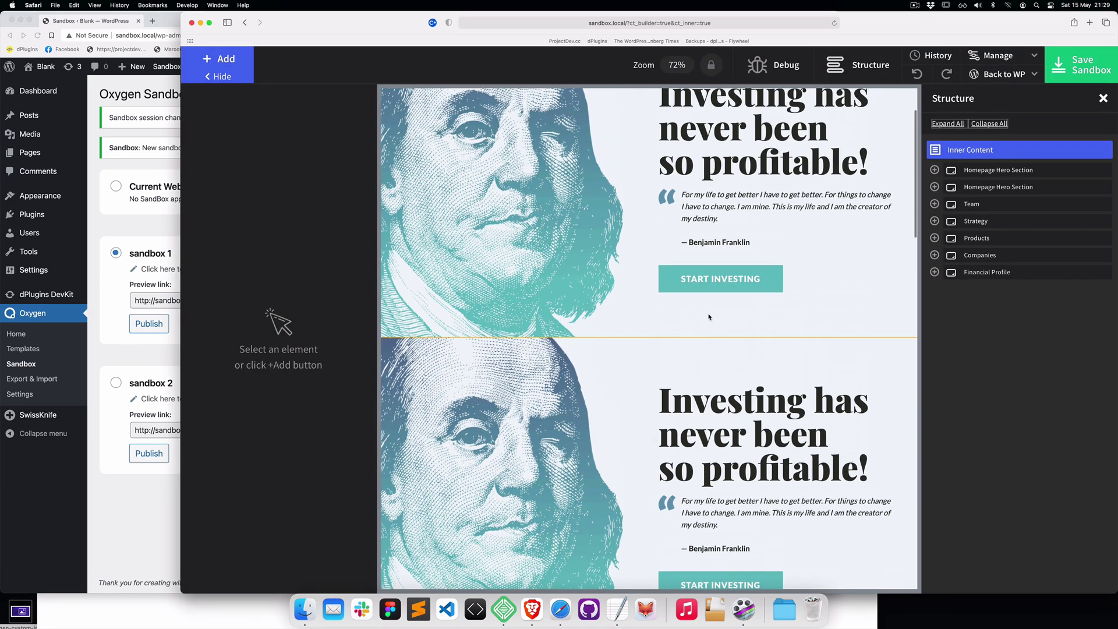
pyautogui.click(116, 398)
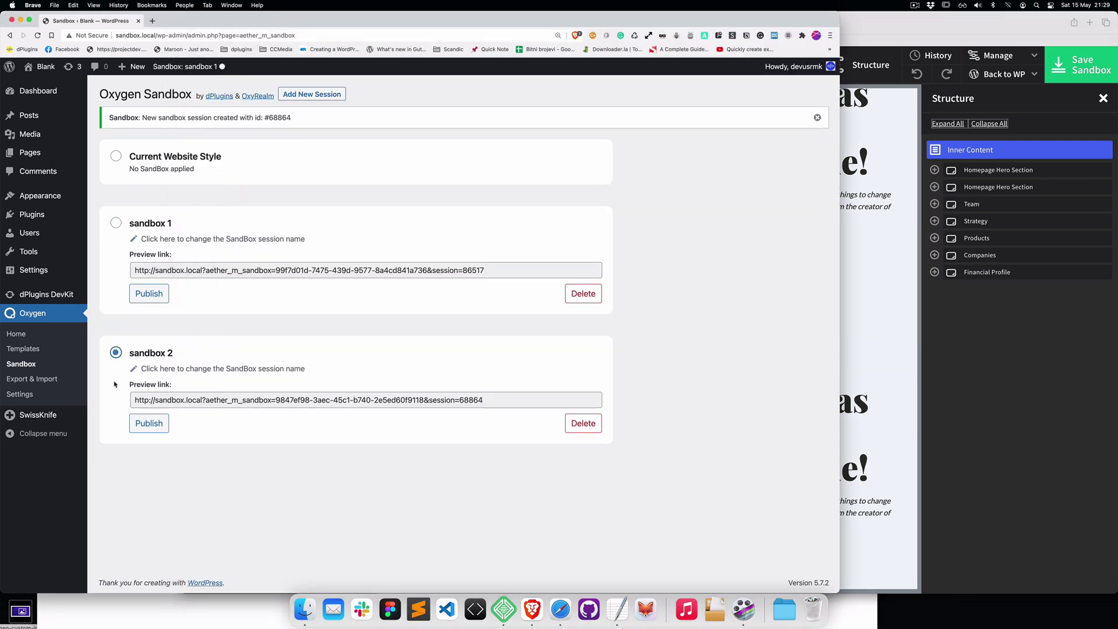
pyautogui.click(948, 402)
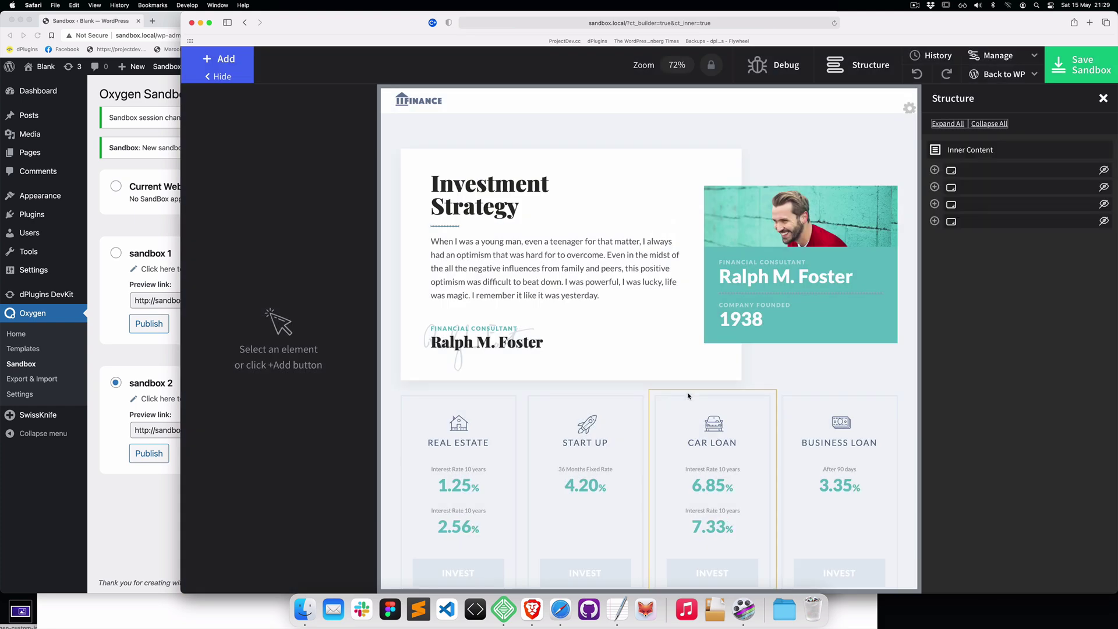
# Briefly select Current Website Style, reactivate sandbox 1 and select its Preview link for copying
pyautogui.click(129, 244)
pyautogui.click(115, 187)
pyautogui.click(1004, 380)
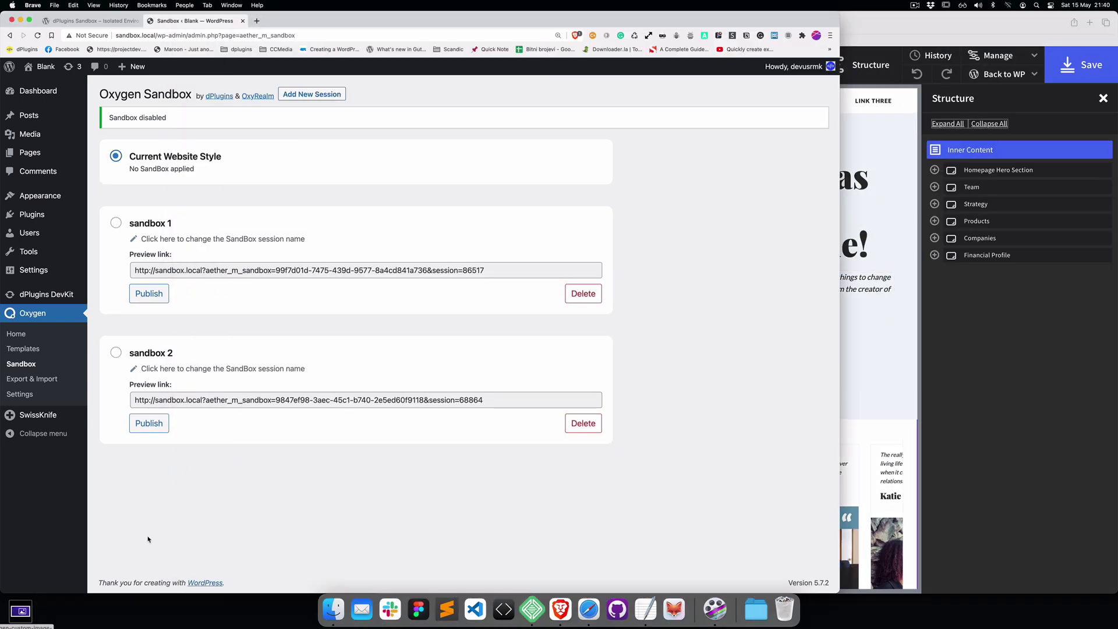
pyautogui.click(117, 225)
pyautogui.click(368, 269)
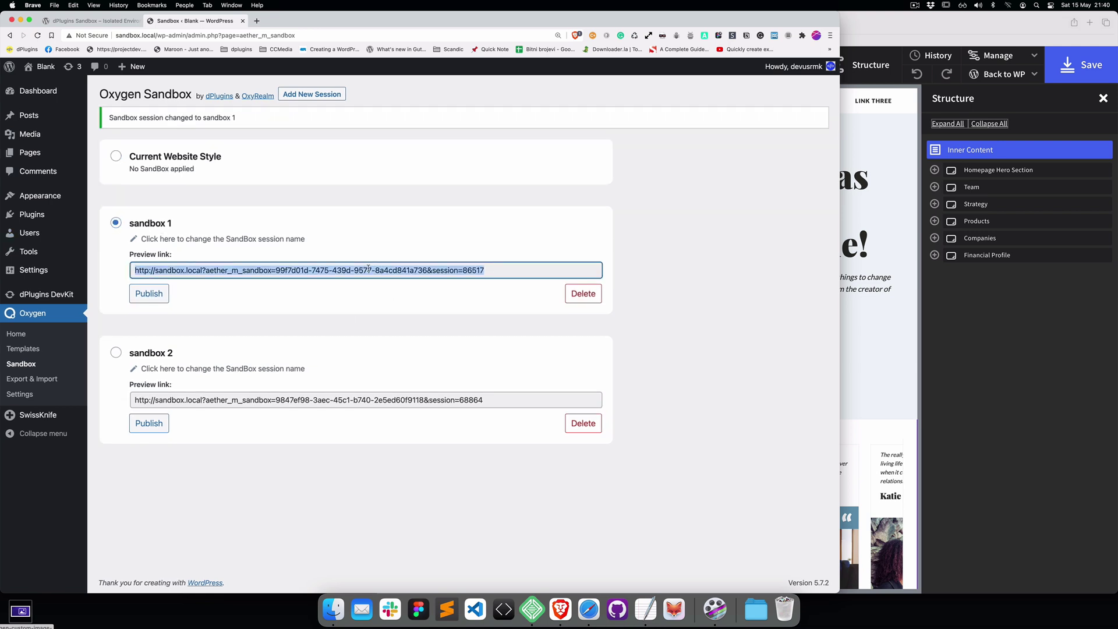
pyautogui.click(559, 608)
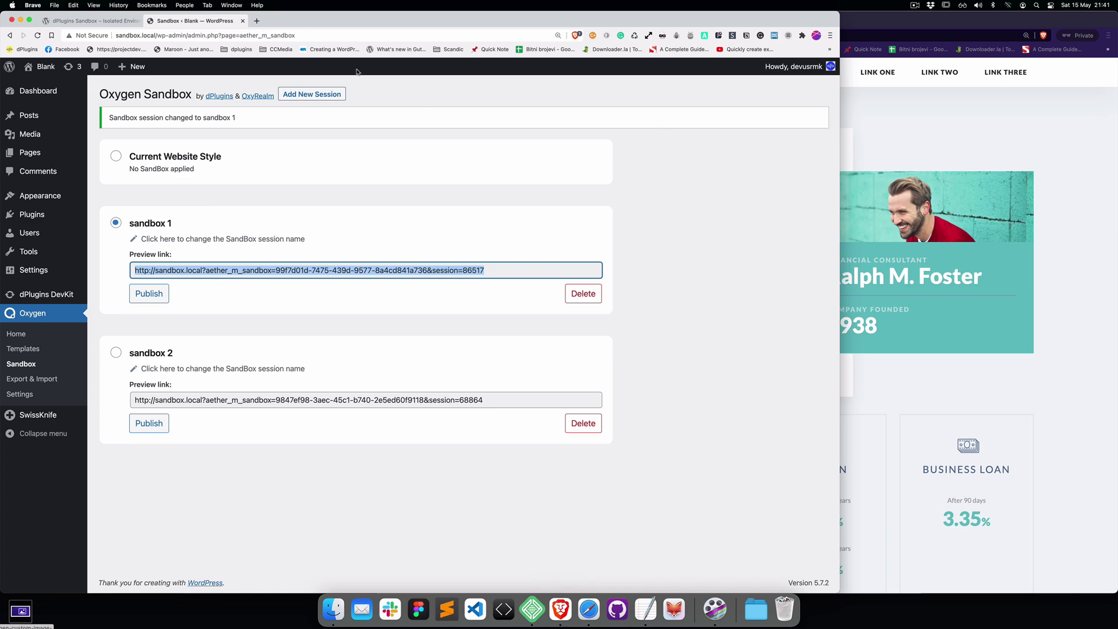
# Load the sandbox 1 preview link in a new private Brave window and move it aside
pyautogui.press('super+shift+n')
pyautogui.write('http://sandbox.local?aether_m_sandbox=99f7d01d-7475-439d-9577-8a4cd841a736&session=86517')
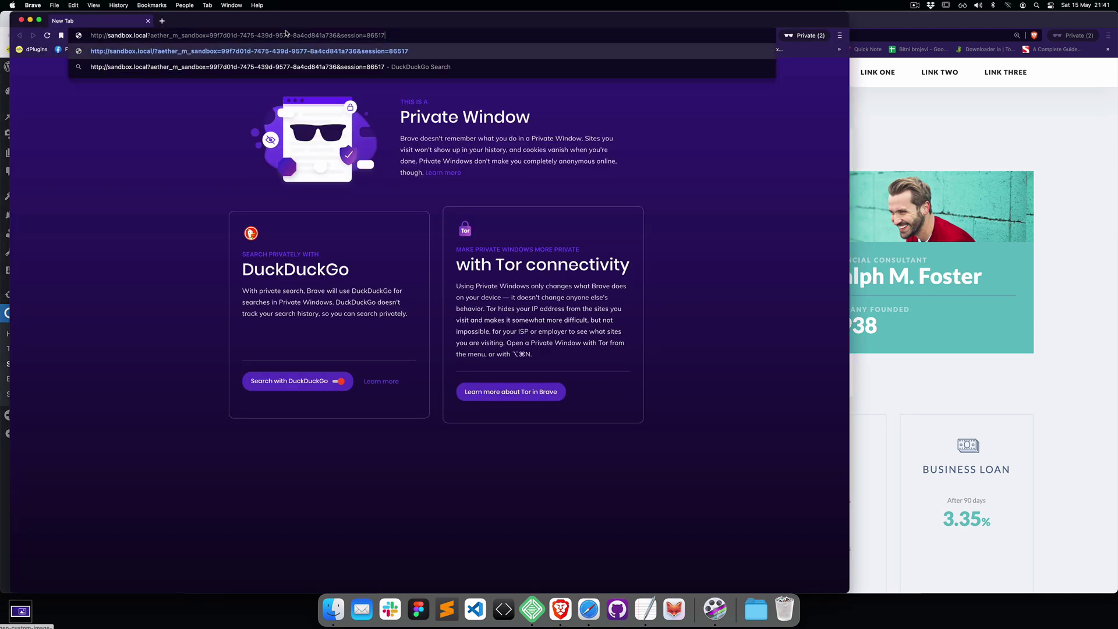
pyautogui.press('Return')
pyautogui.moveTo(361, 25); pyautogui.dragTo(625, 26)
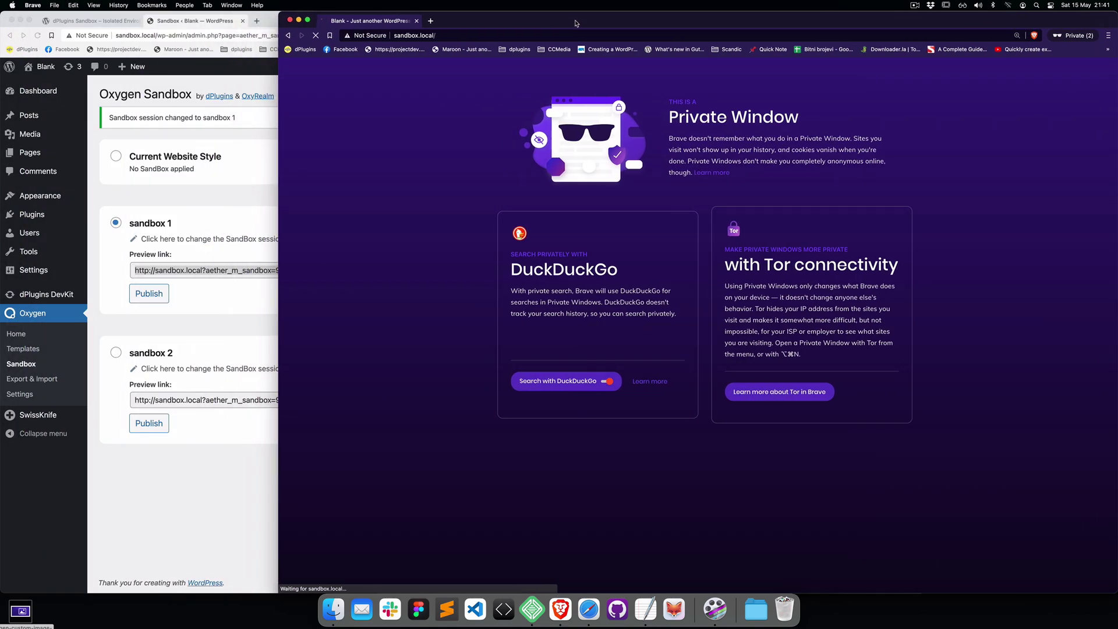
pyautogui.scroll(-5, 353, 326)
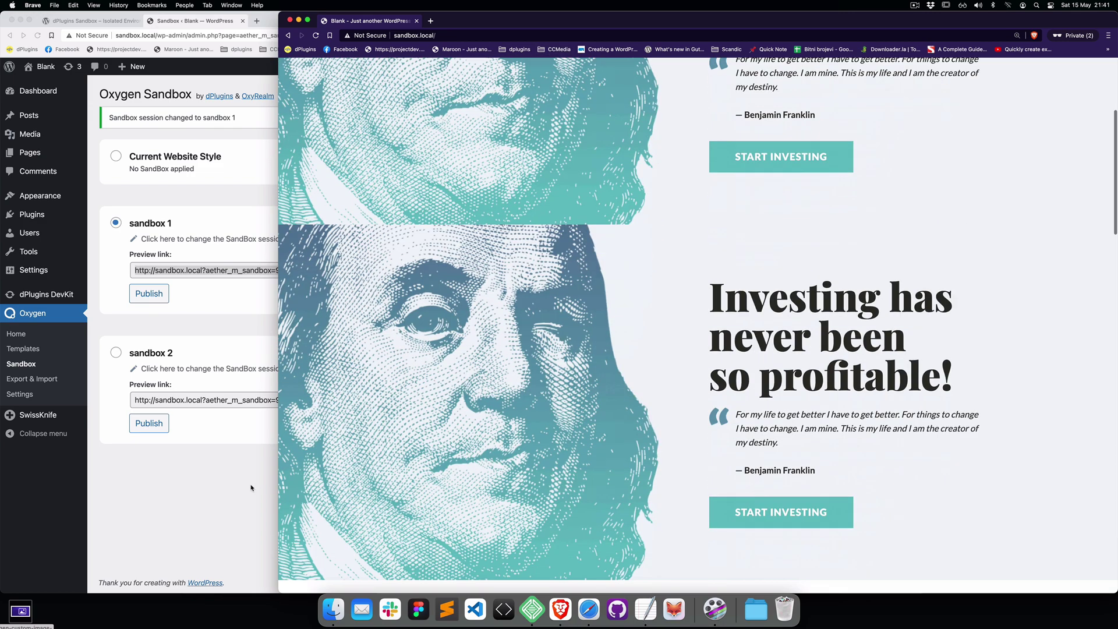
# Copy the sandbox 2 preview link and load it in the private window
pyautogui.click(226, 400)
pyautogui.click(932, 440)
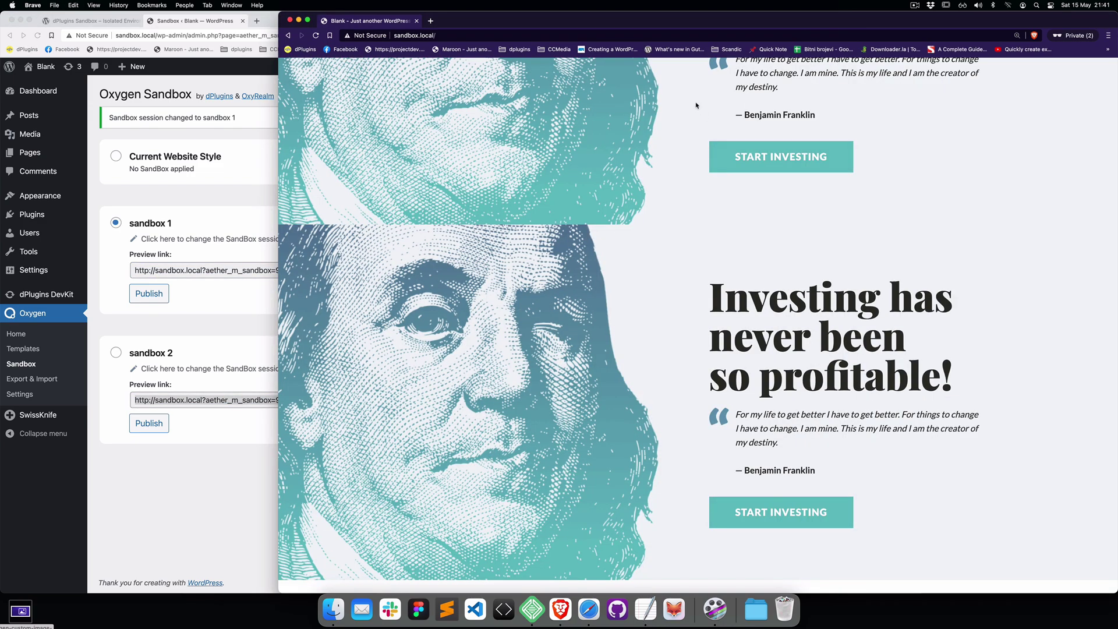
pyautogui.click(663, 36)
pyautogui.write('http://sandbox.local?aether_m_sandbox=9847ef98-3aec-45c1-b740-2e5ed60f9118&session=68864')
pyautogui.press('Return')
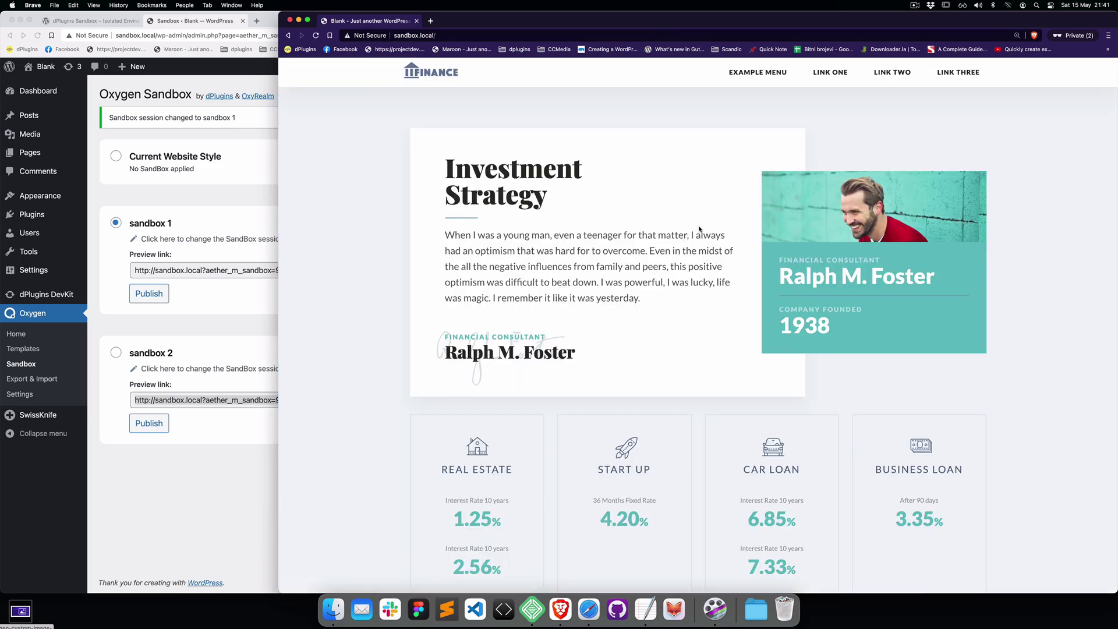
pyautogui.scroll(-10, 696, 231)
pyautogui.scroll(6, 694, 240)
pyautogui.scroll(4, 694, 239)
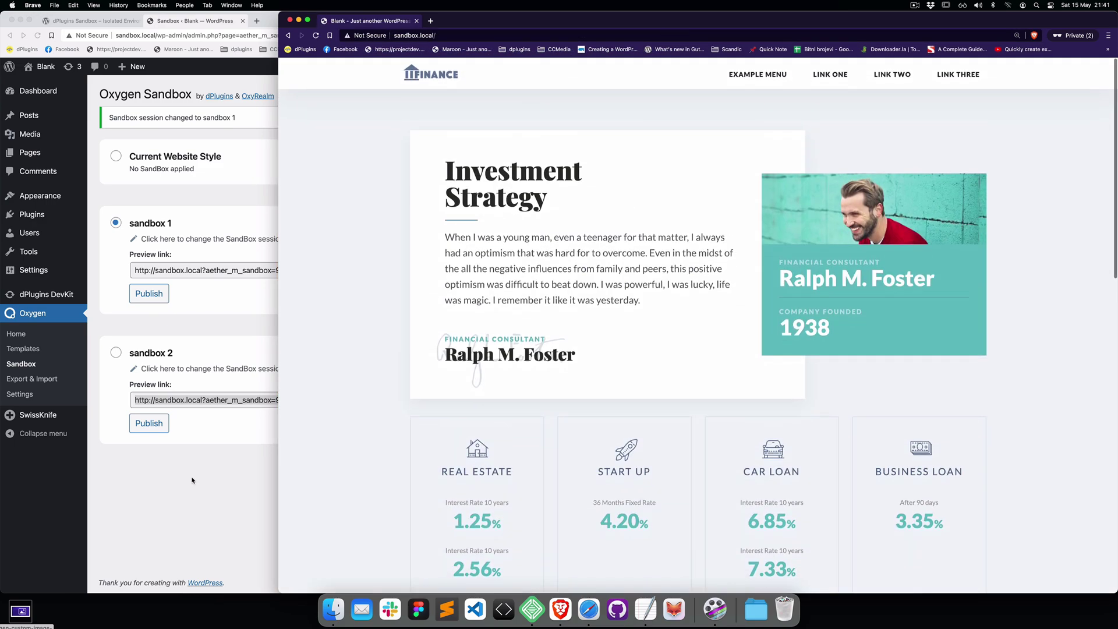
# Select Current Website Style to disable sandboxing and reload sandbox.local in the private window
pyautogui.click(192, 480)
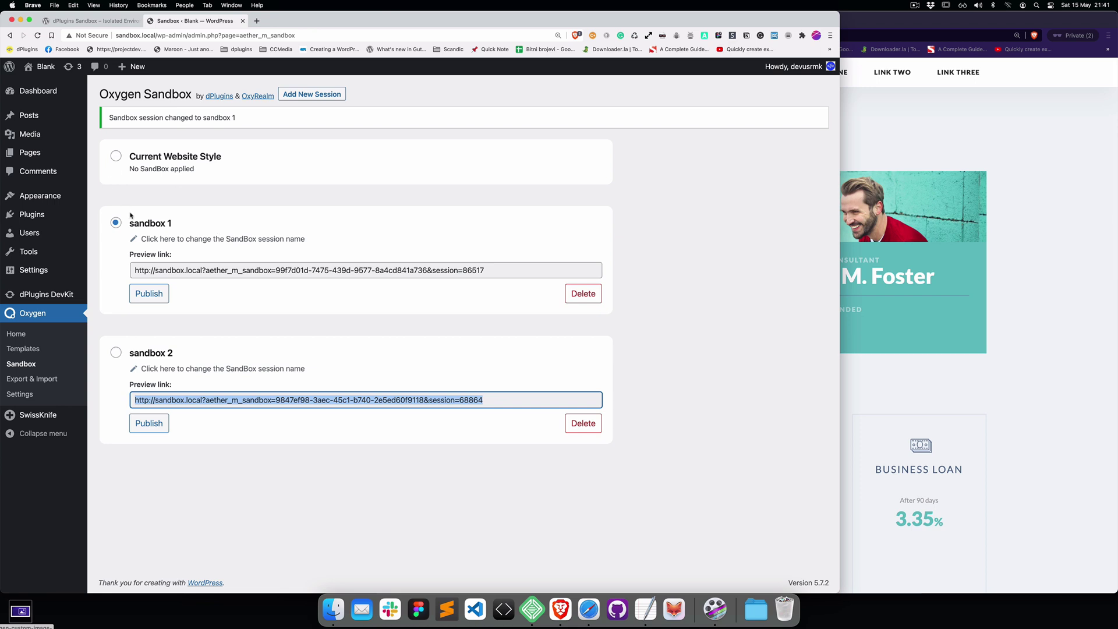
pyautogui.click(116, 157)
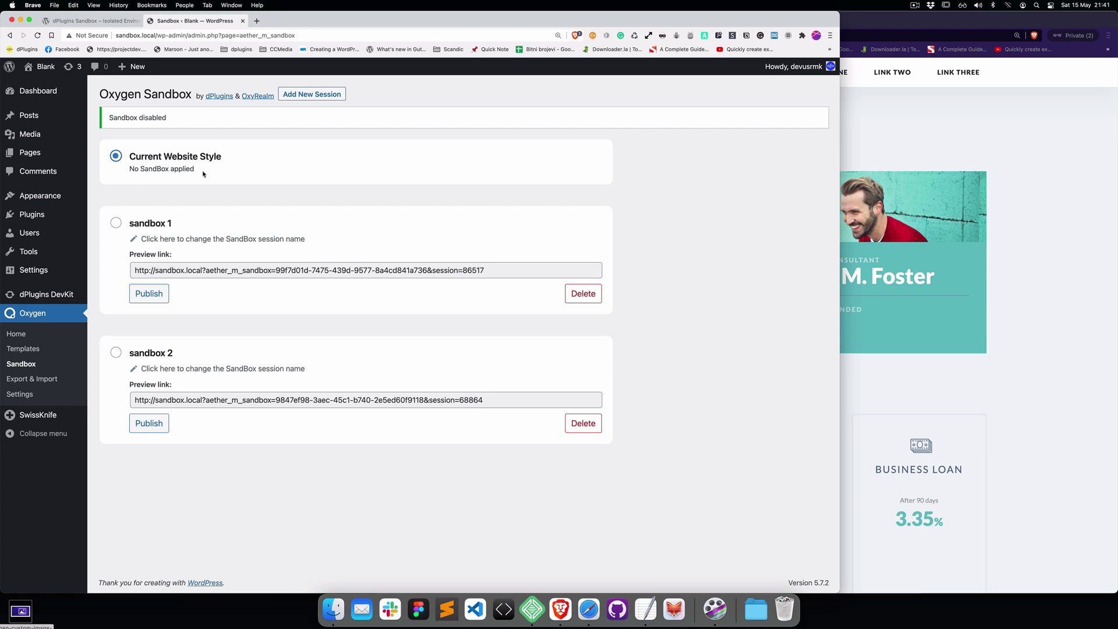
pyautogui.click(878, 132)
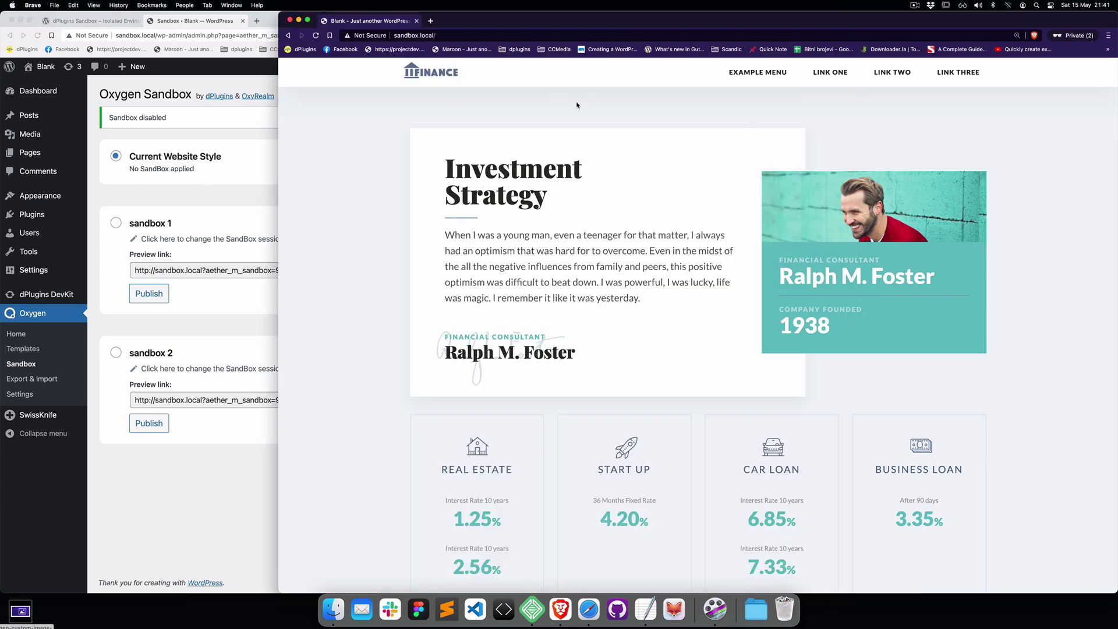
pyautogui.press('super+r')
pyautogui.scroll(-2, 600, 181)
pyautogui.scroll(3, 599, 181)
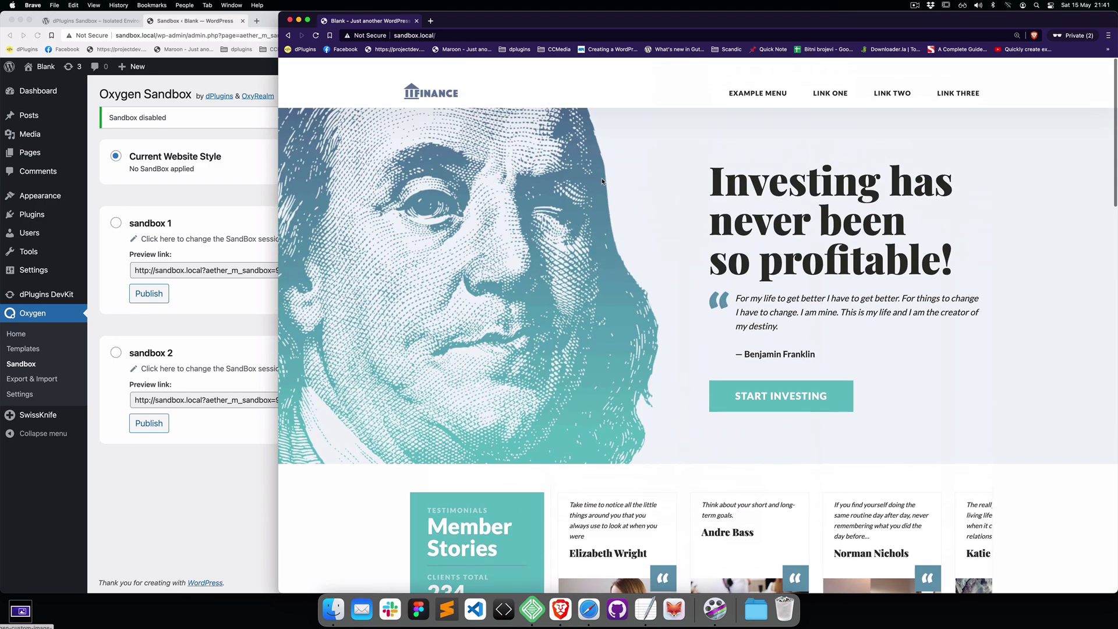
pyautogui.click(211, 208)
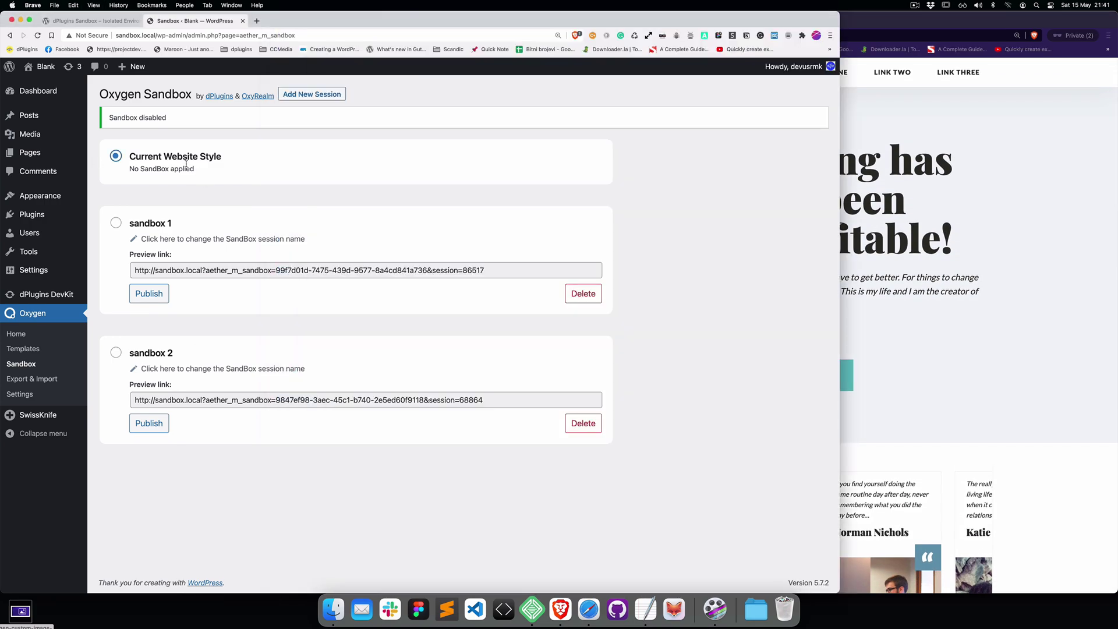
# Publish sandbox 1 to the live site, confirm the dialog and return to the session list
pyautogui.click(116, 223)
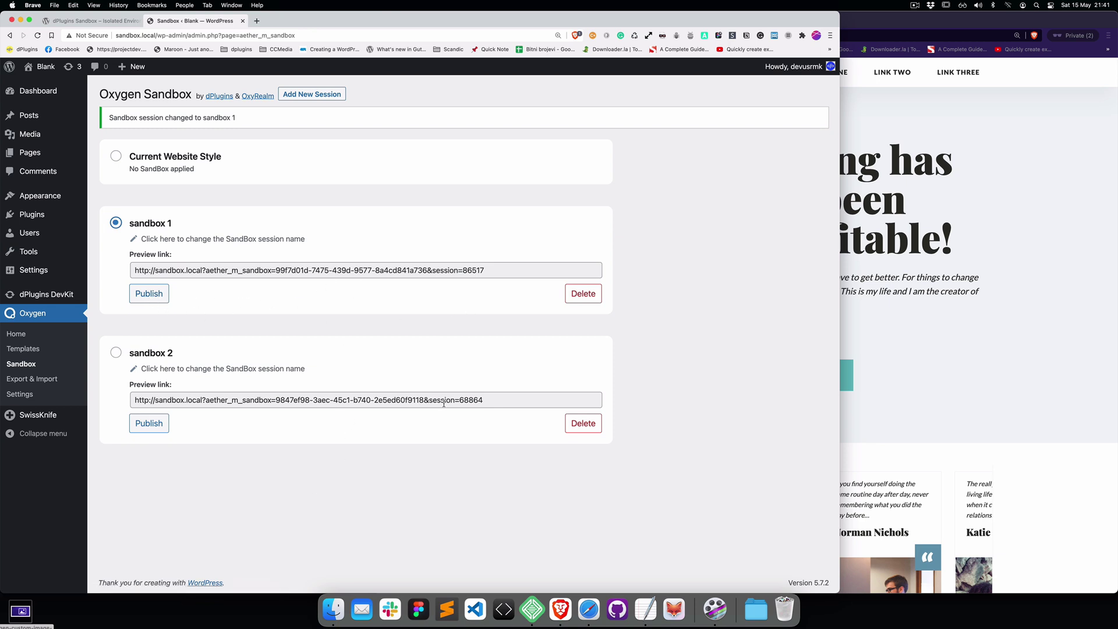
pyautogui.click(148, 295)
pyautogui.click(493, 84)
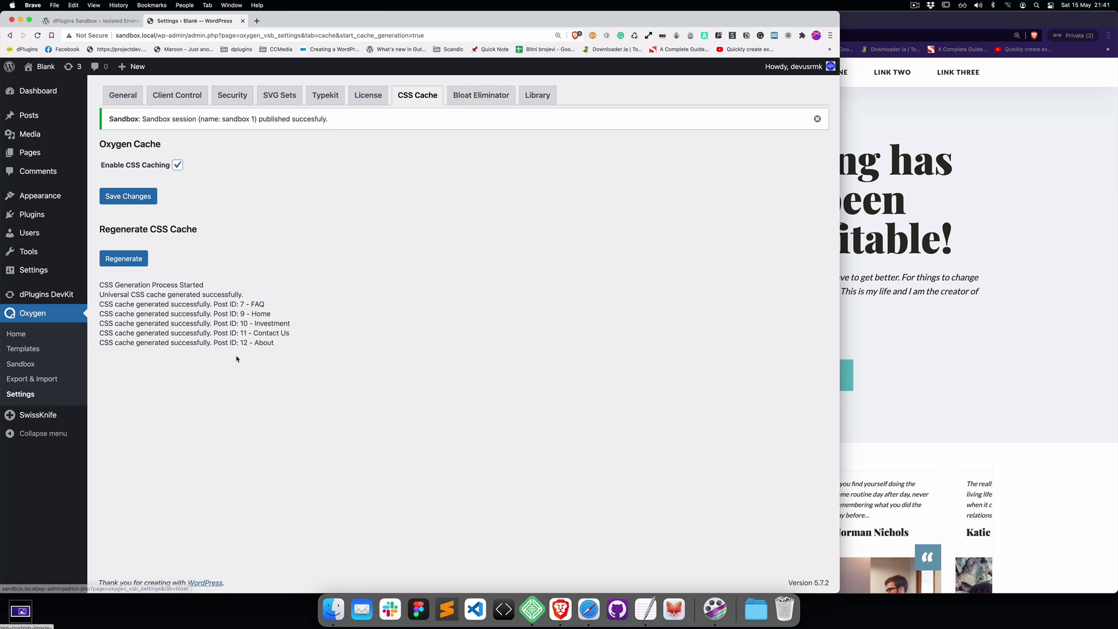
pyautogui.click(27, 366)
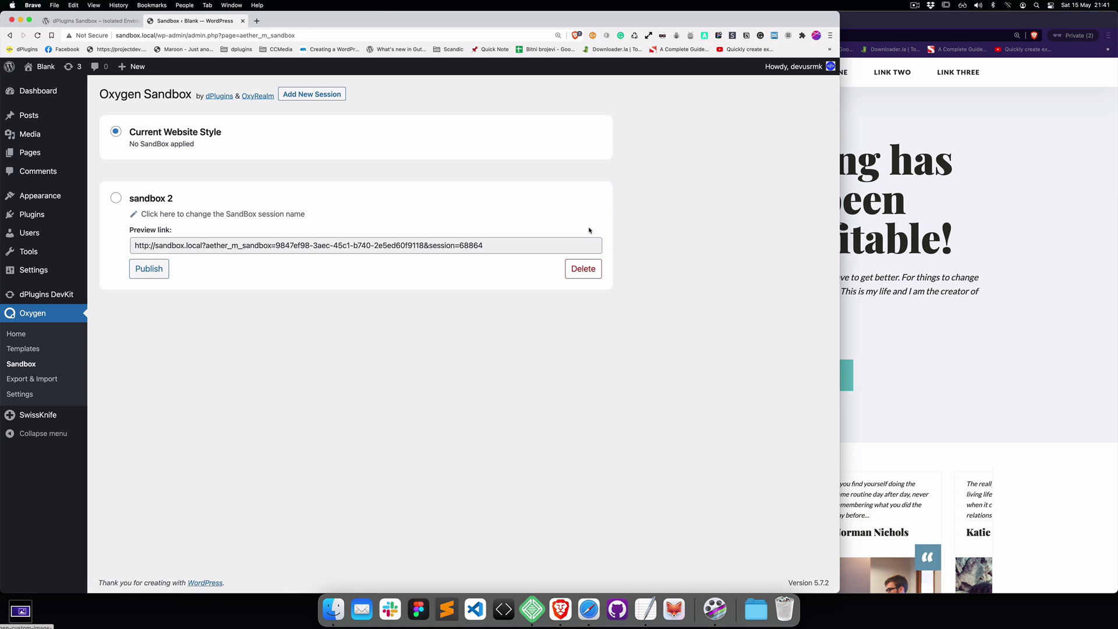
# Check the live site in the private window and select the Benjamin Franklin quote credit
pyautogui.click(896, 352)
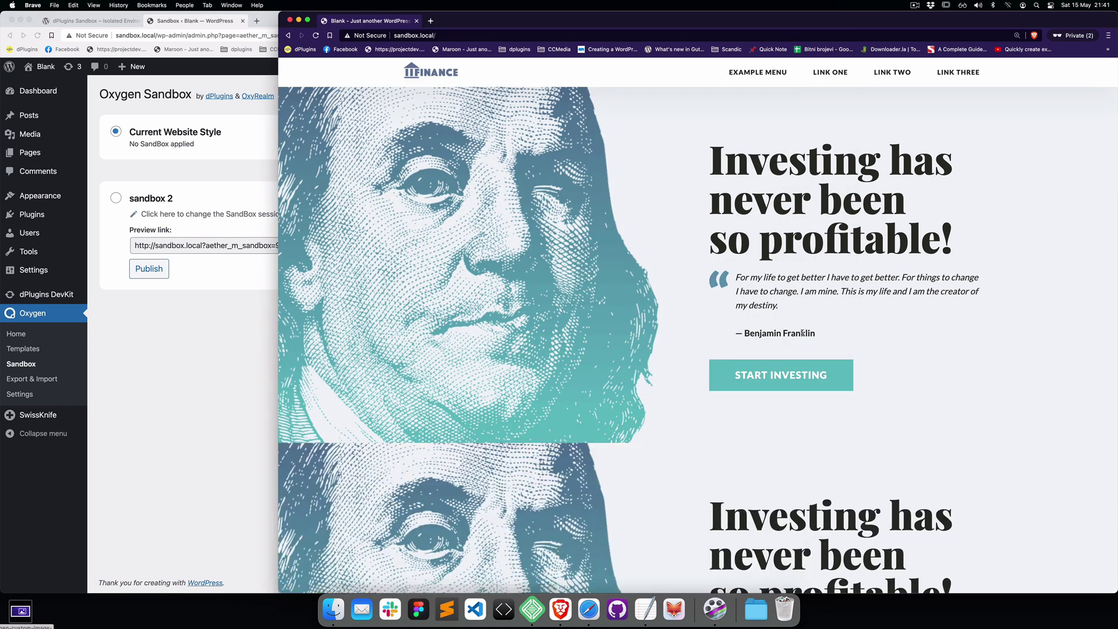
pyautogui.scroll(-10, 789, 331)
pyautogui.scroll(5, 789, 331)
pyautogui.scroll(5, 790, 330)
pyautogui.moveTo(732, 333); pyautogui.dragTo(816, 333)
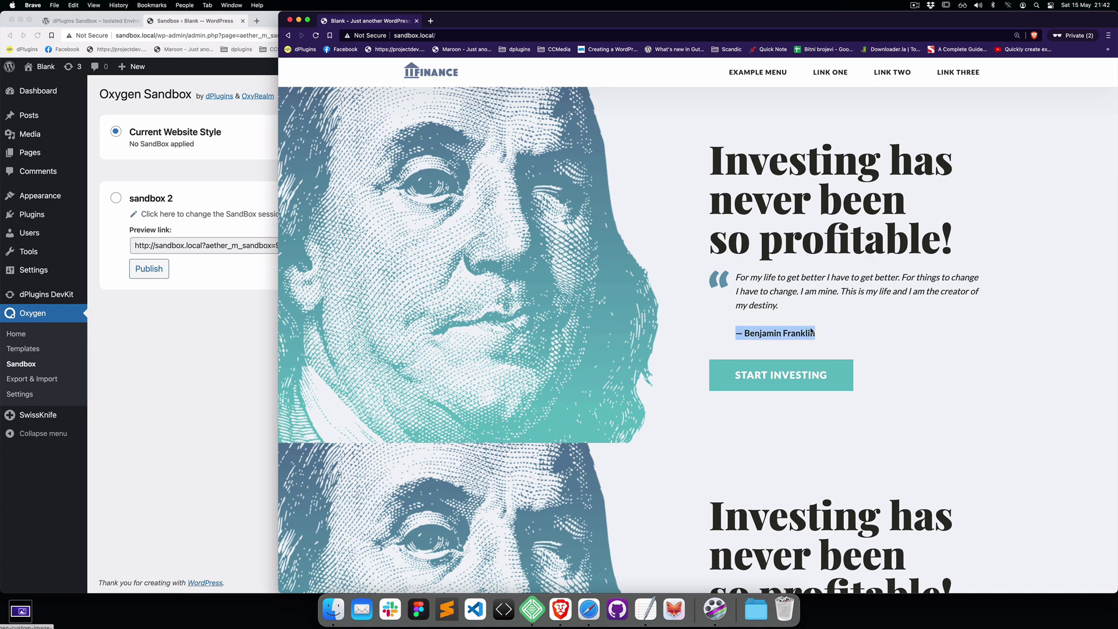